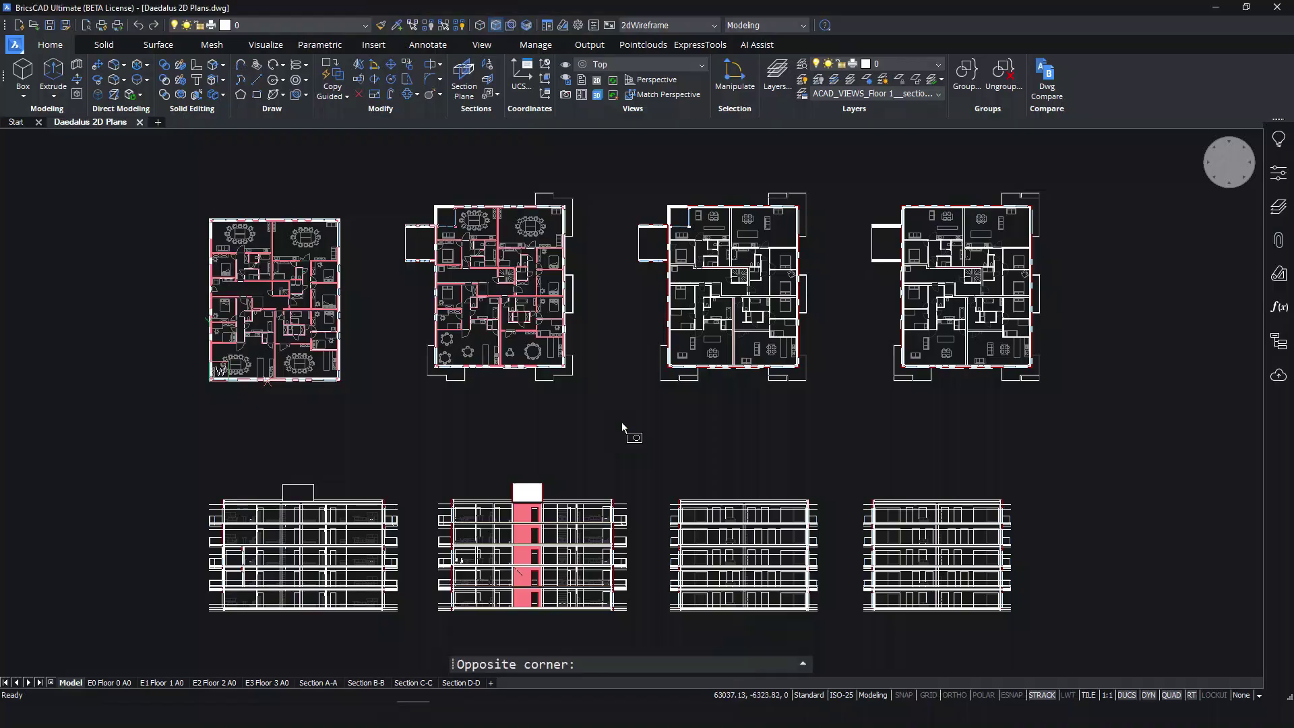
Open the further information about the CONNECT feature in the What's New tips.
key("Escape")
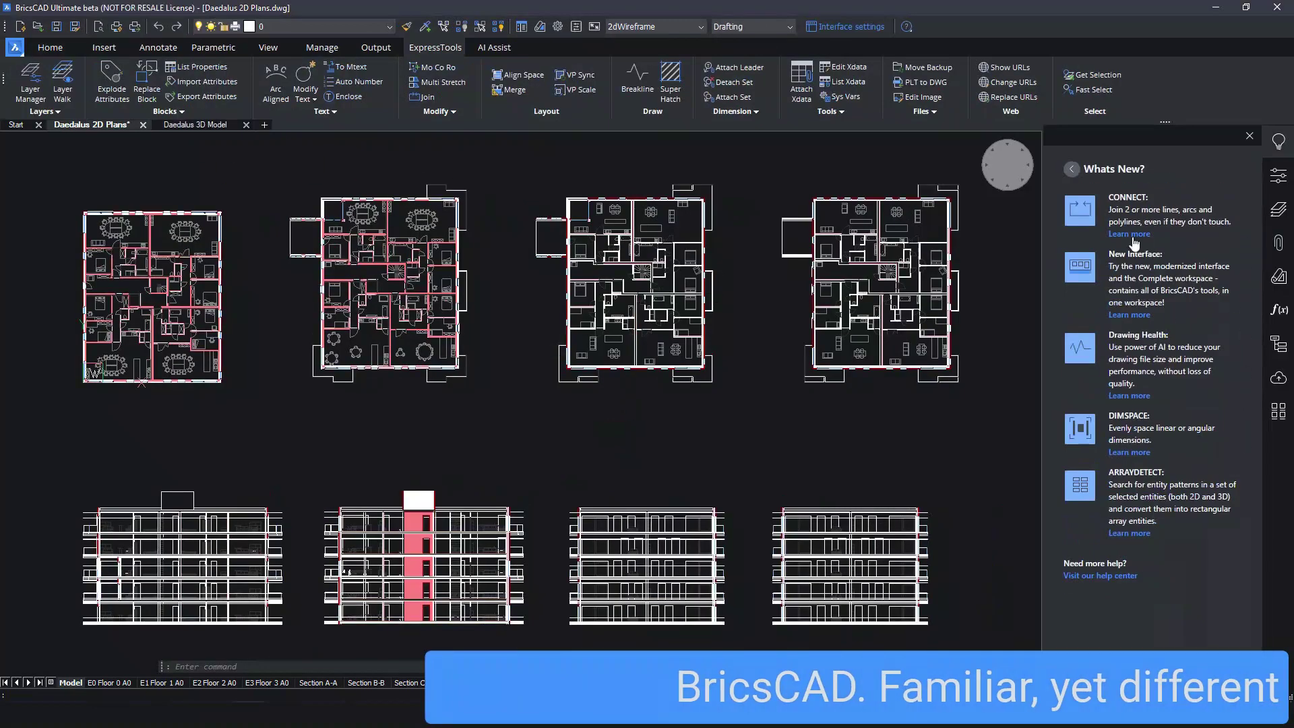
left_click(1130, 234)
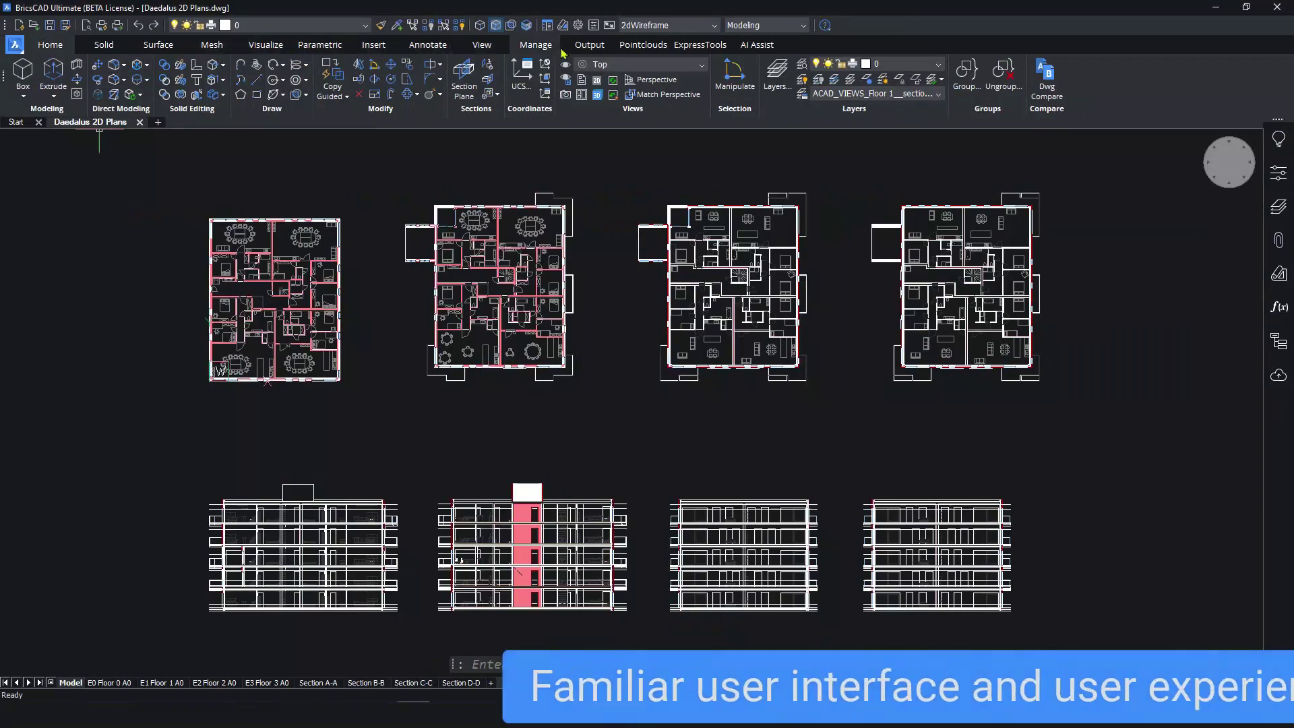
Check the available workspaces and open the Customize dialog to browse for a main customization file.
left_click(802, 25)
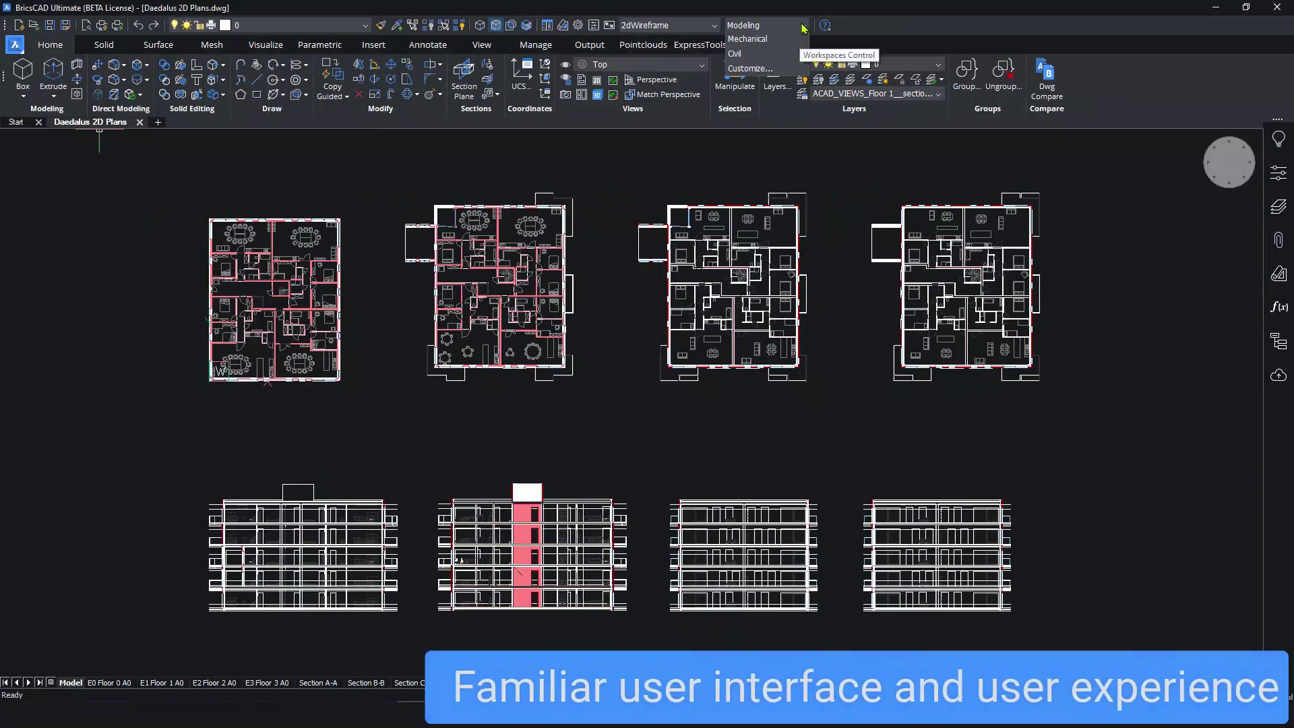
right_click(1133, 86)
mouse_move(1140, 96)
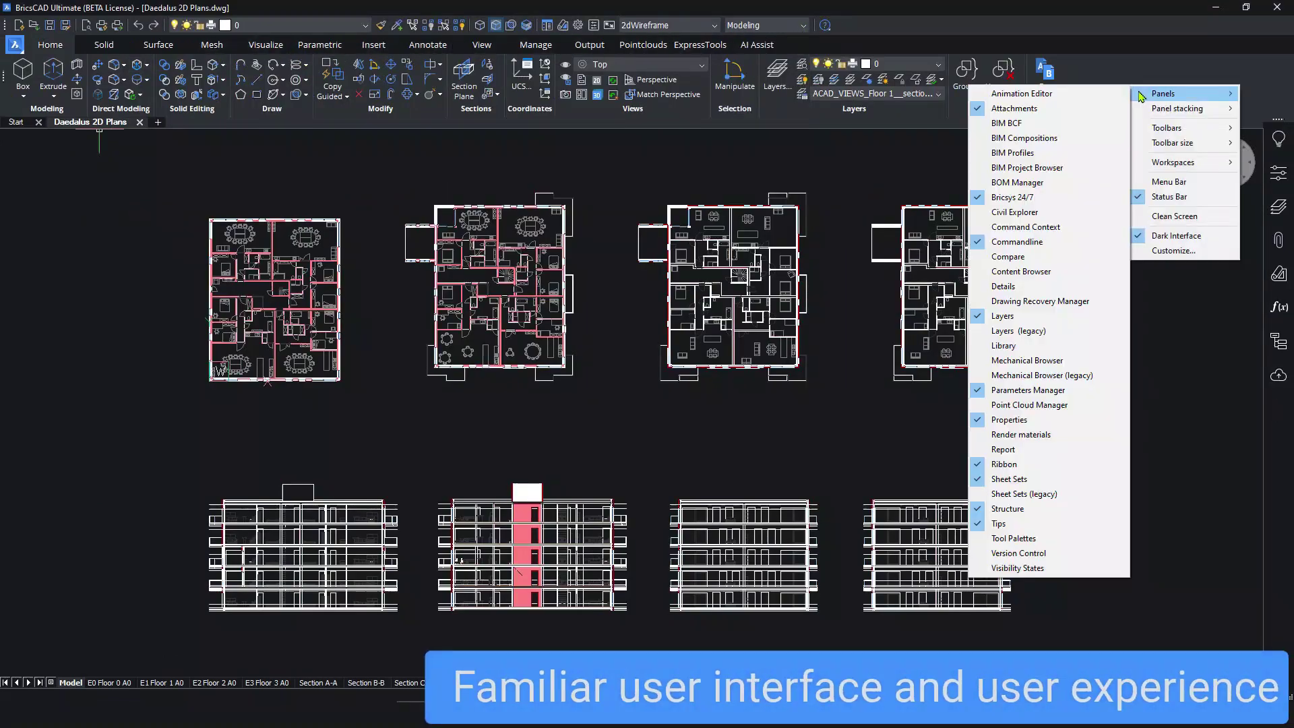
left_click(1173, 250)
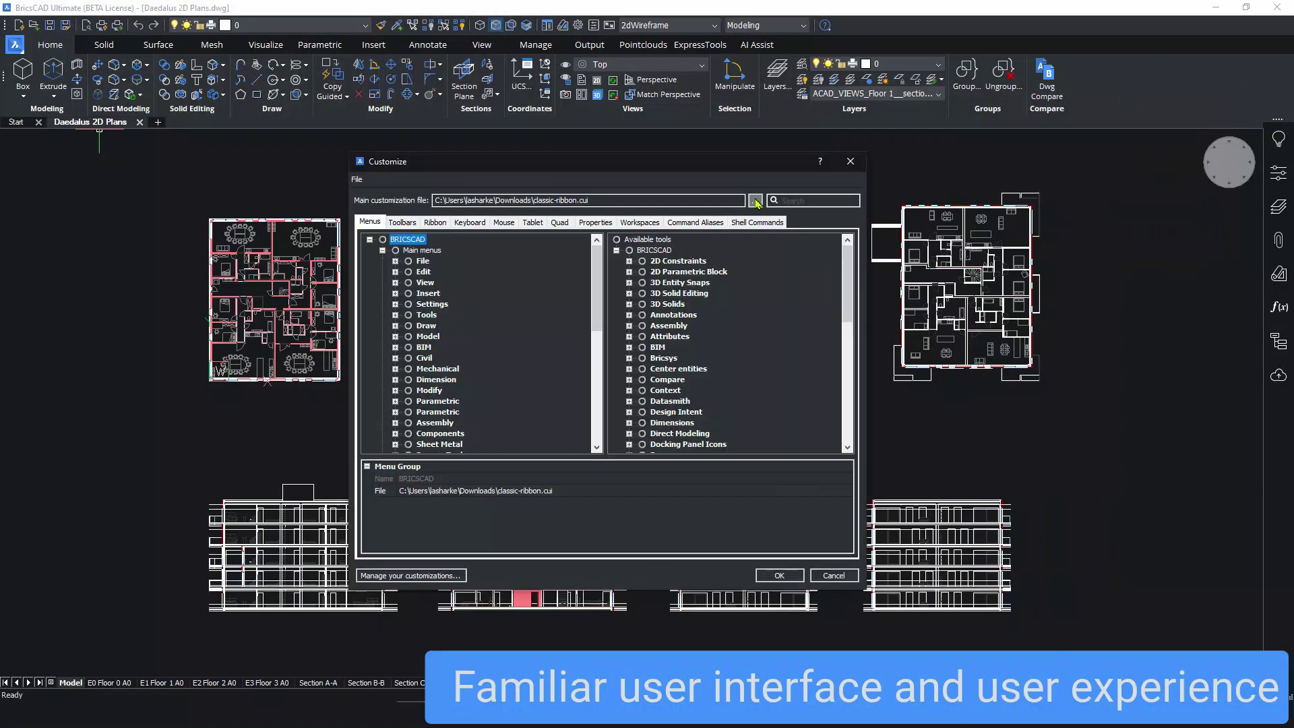
left_click(490, 417)
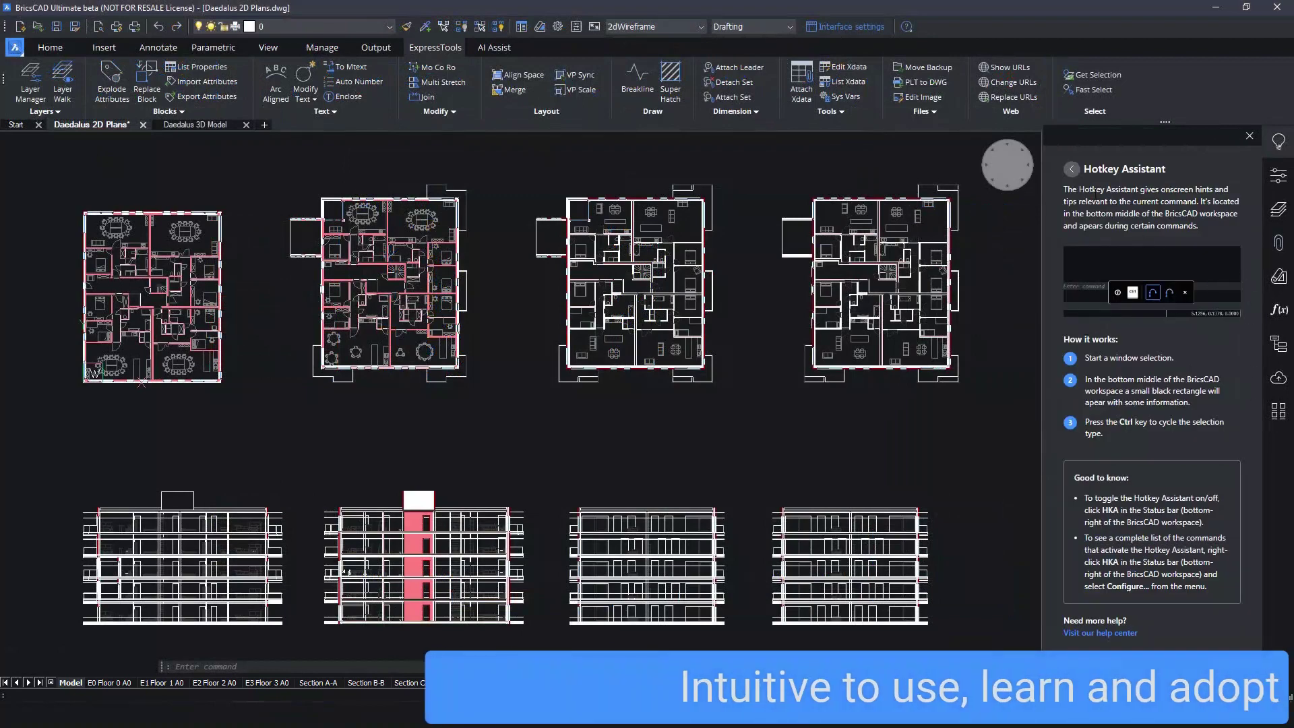
Read the Drawing Explorer tip and return to the tips overview.
scroll(1248, 416, "down", 10)
left_click(1093, 542)
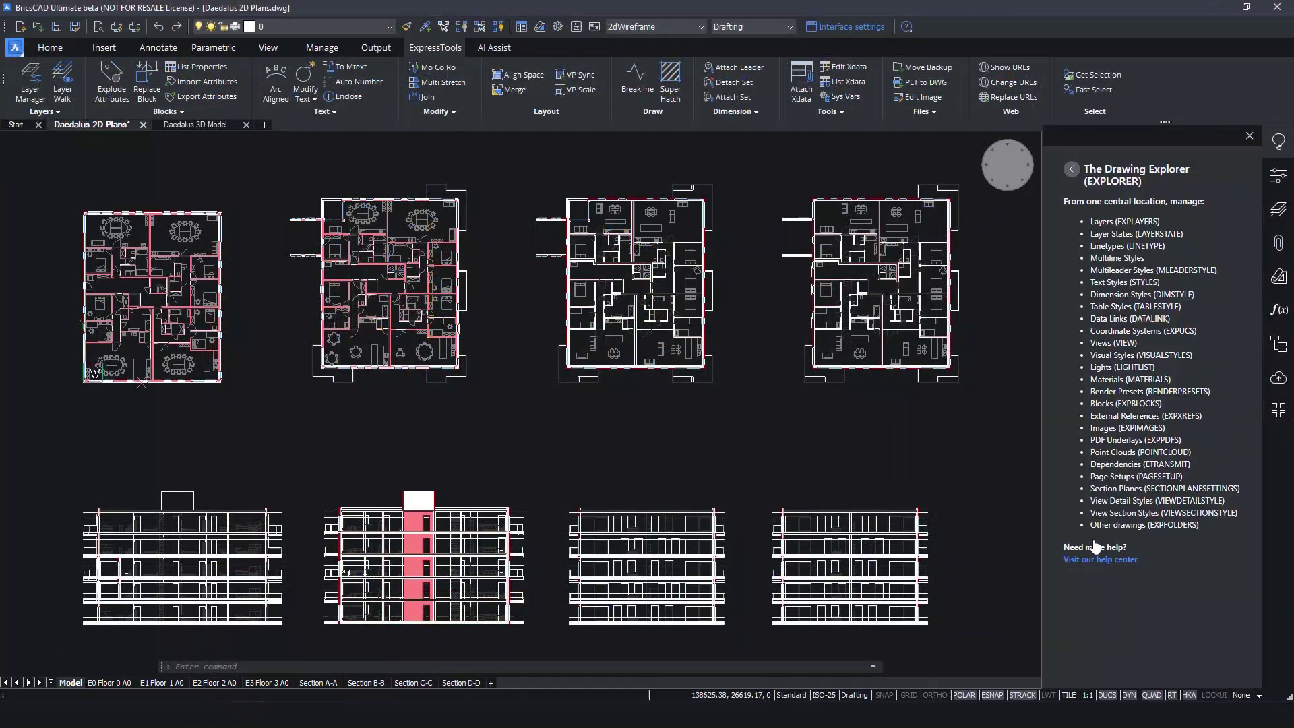
left_click(1074, 165)
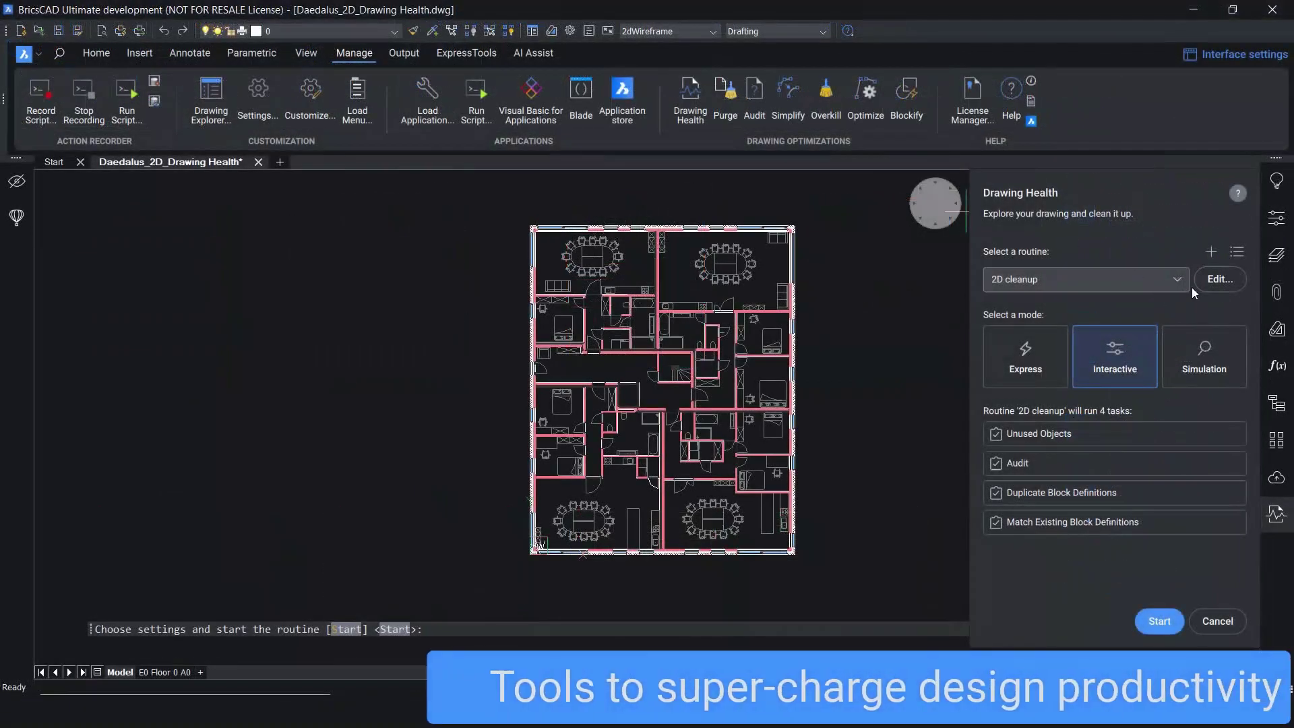
Review the Audit, Duplicate Block Definitions and Match Existing Block Definitions tasks of the 2D cleanup routine and accept its settings.
left_click(1205, 280)
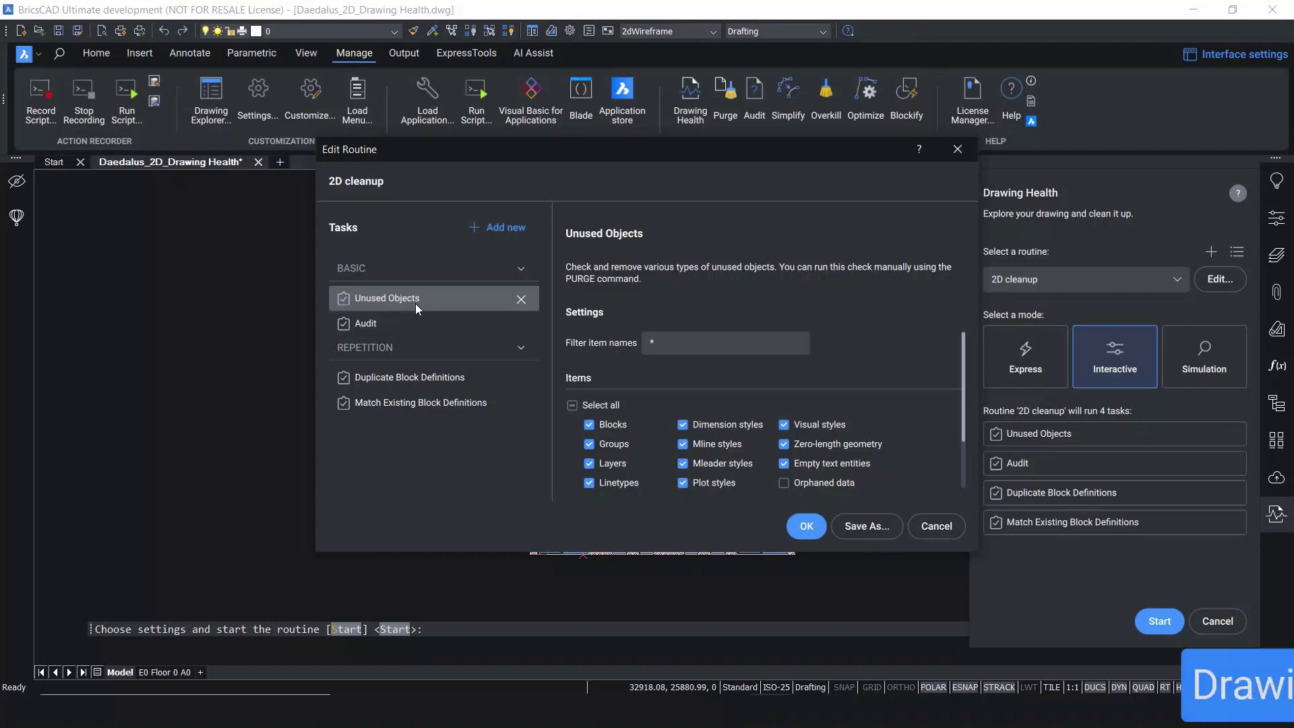
left_click(409, 322)
left_click(424, 379)
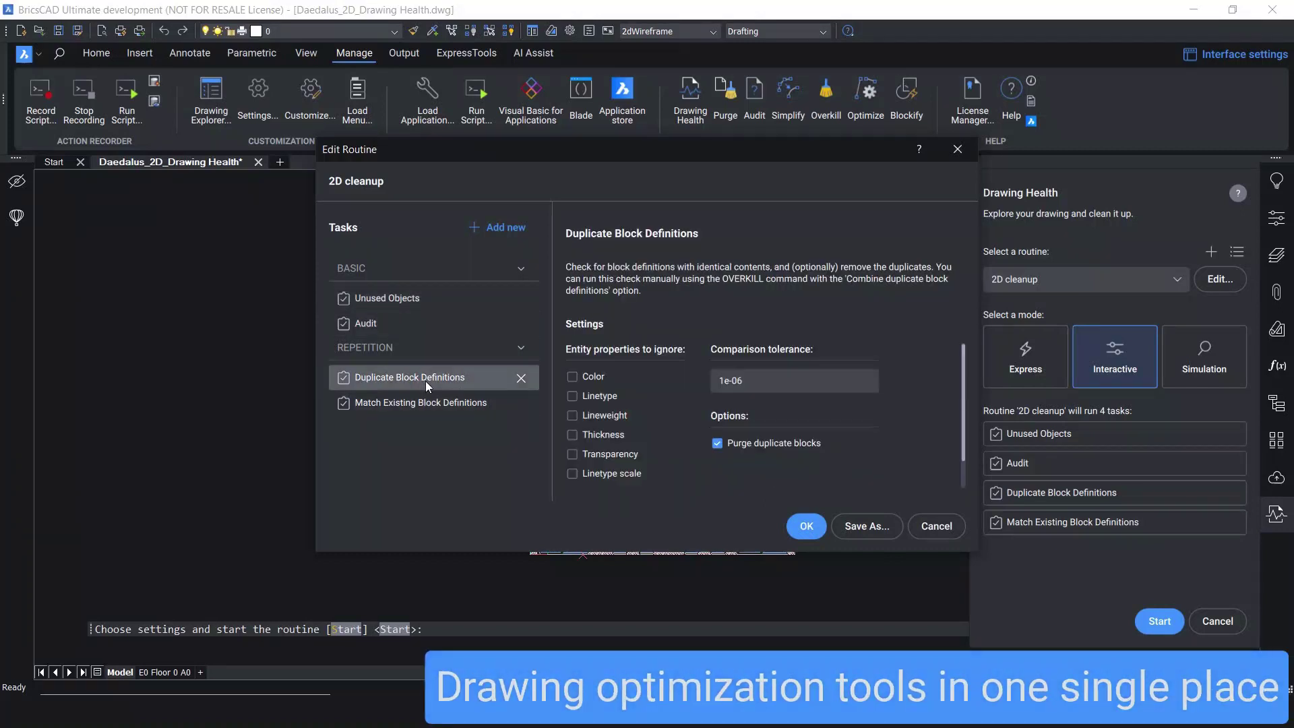
left_click(421, 403)
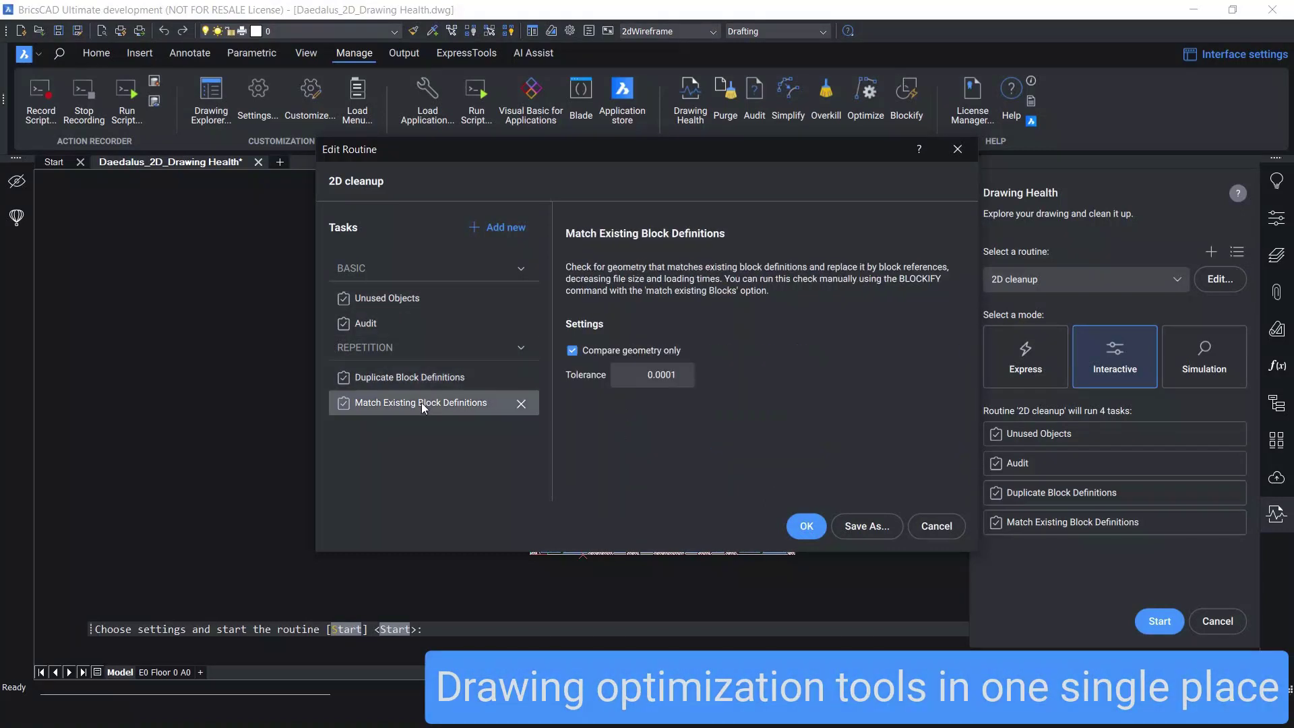
left_click(806, 525)
Run the 2D cleanup routine in Interactive mode, purging all unused objects and fixing all audit issues.
left_click(1154, 620)
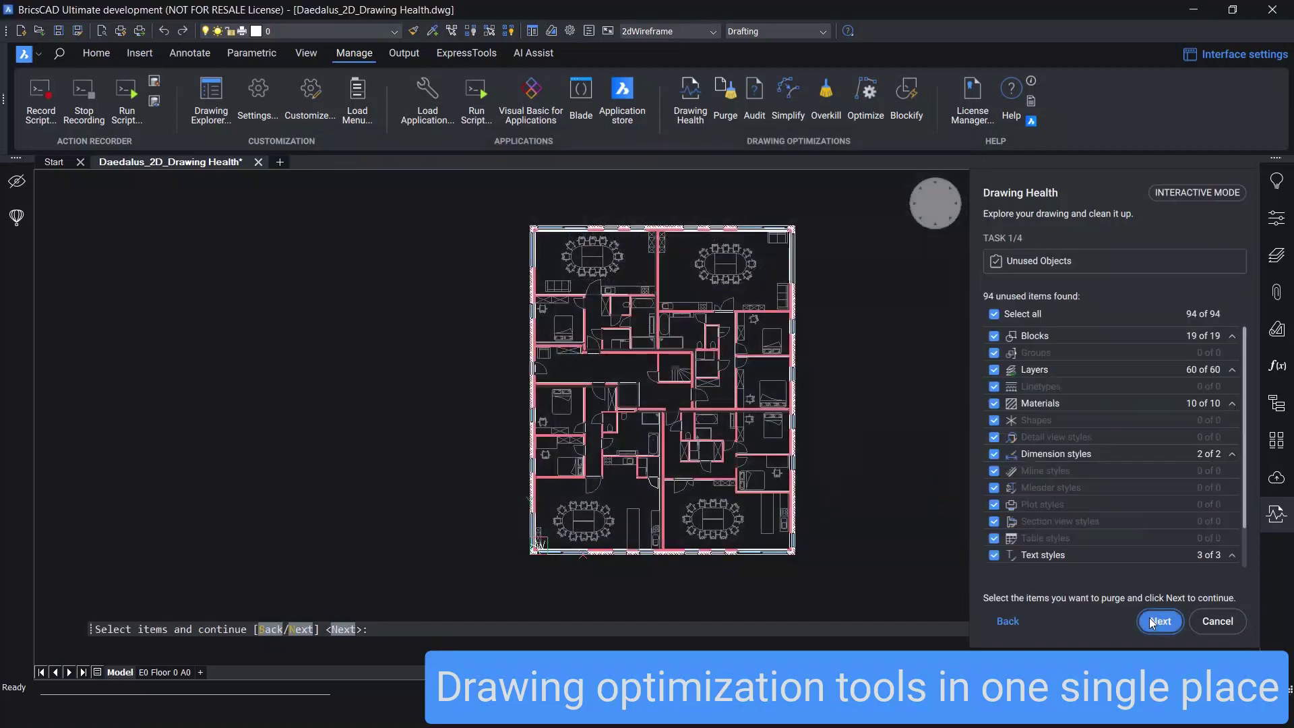
left_click(1153, 621)
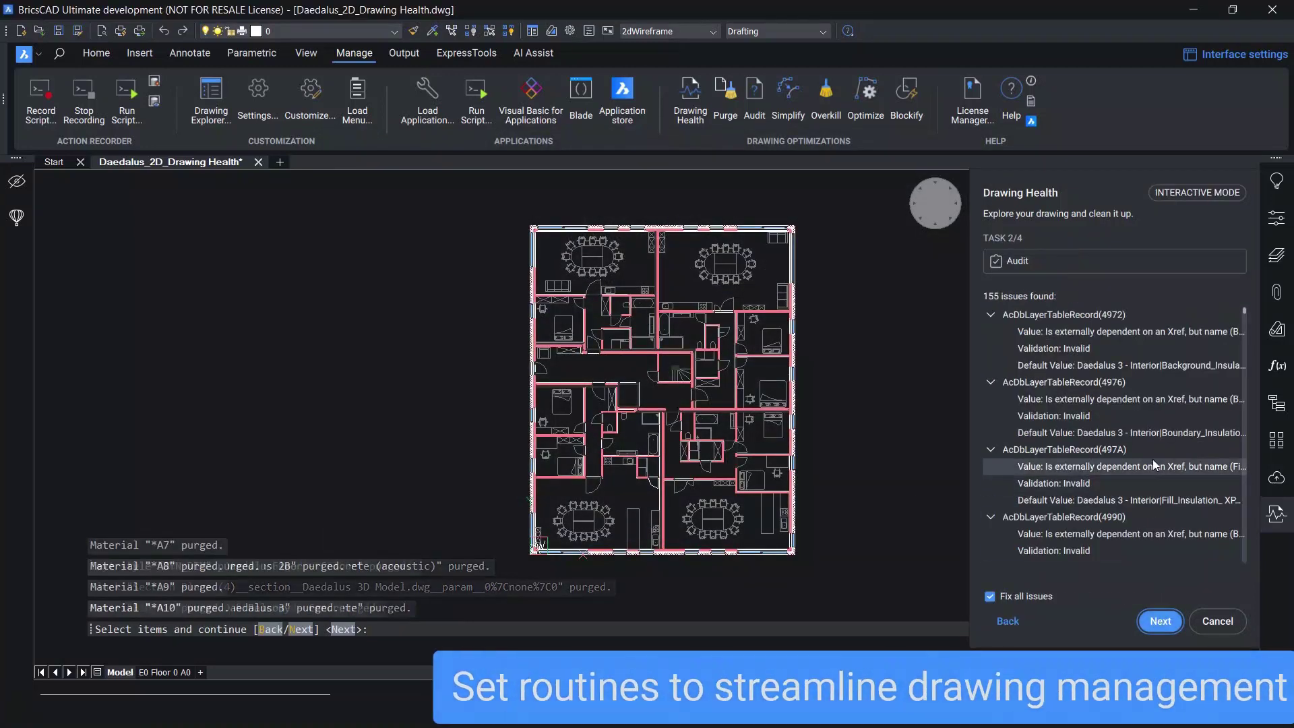
left_click(1152, 622)
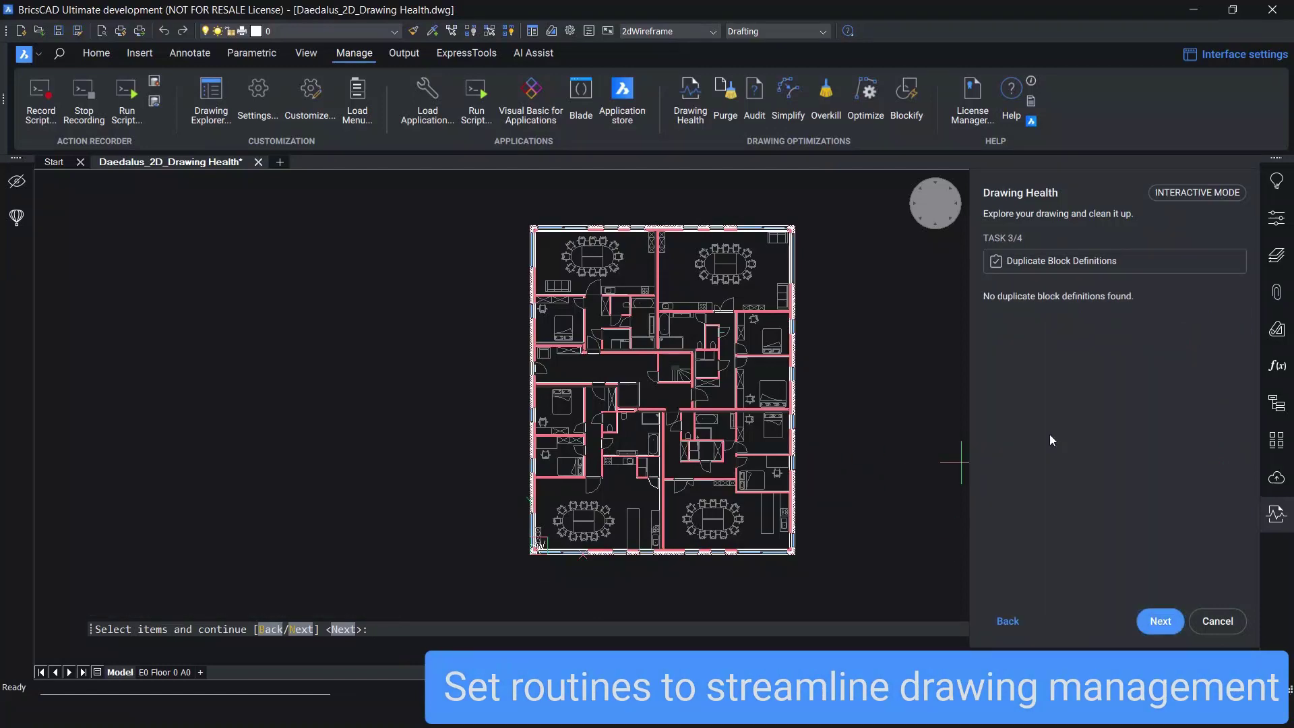
Continue past the duplicate block check and replace the geometry matching the Bed Double, Door Parametric and Door blocks with block references.
left_click(1157, 622)
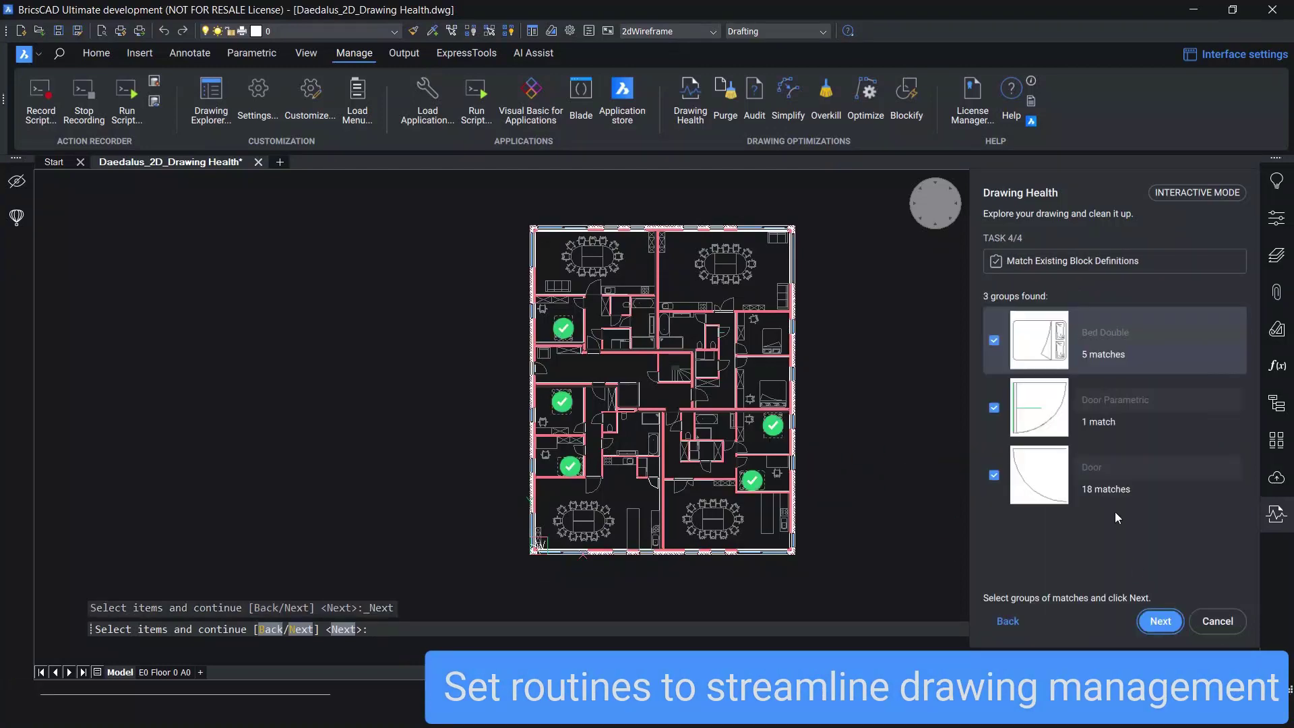
scroll(674, 456, "up", 2)
left_click(1122, 475)
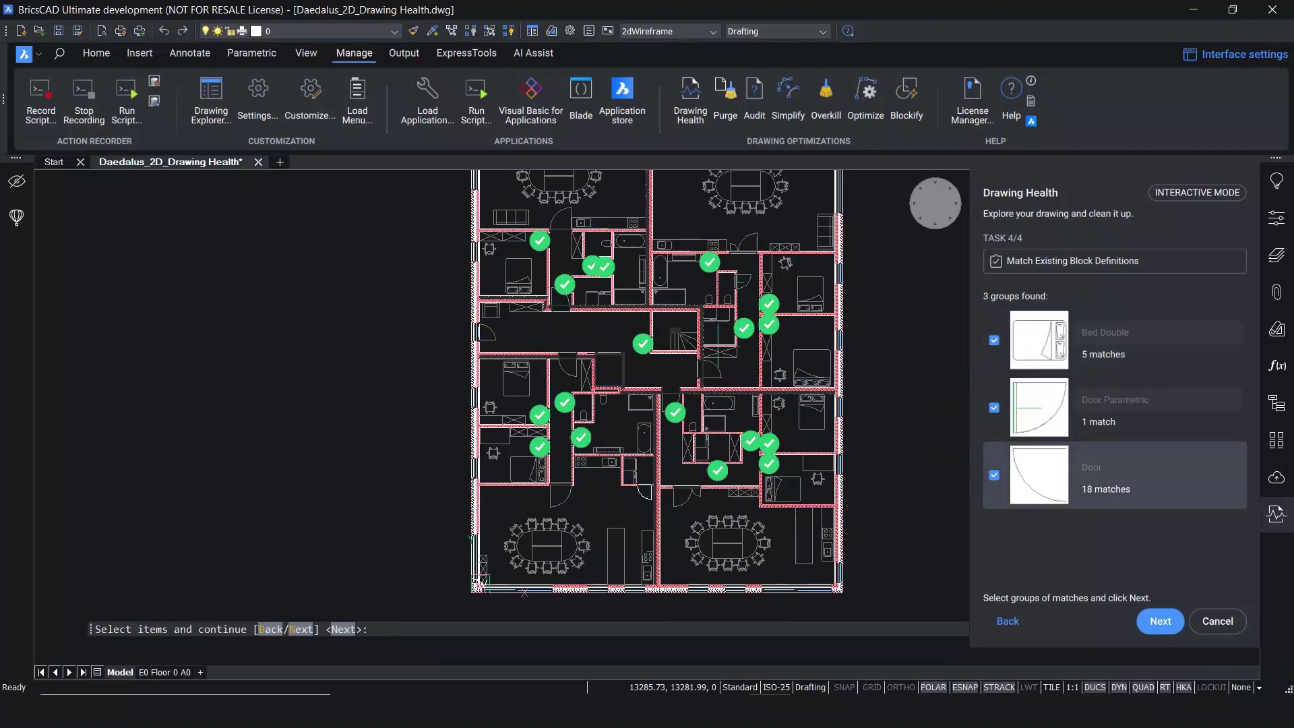
left_click(1153, 623)
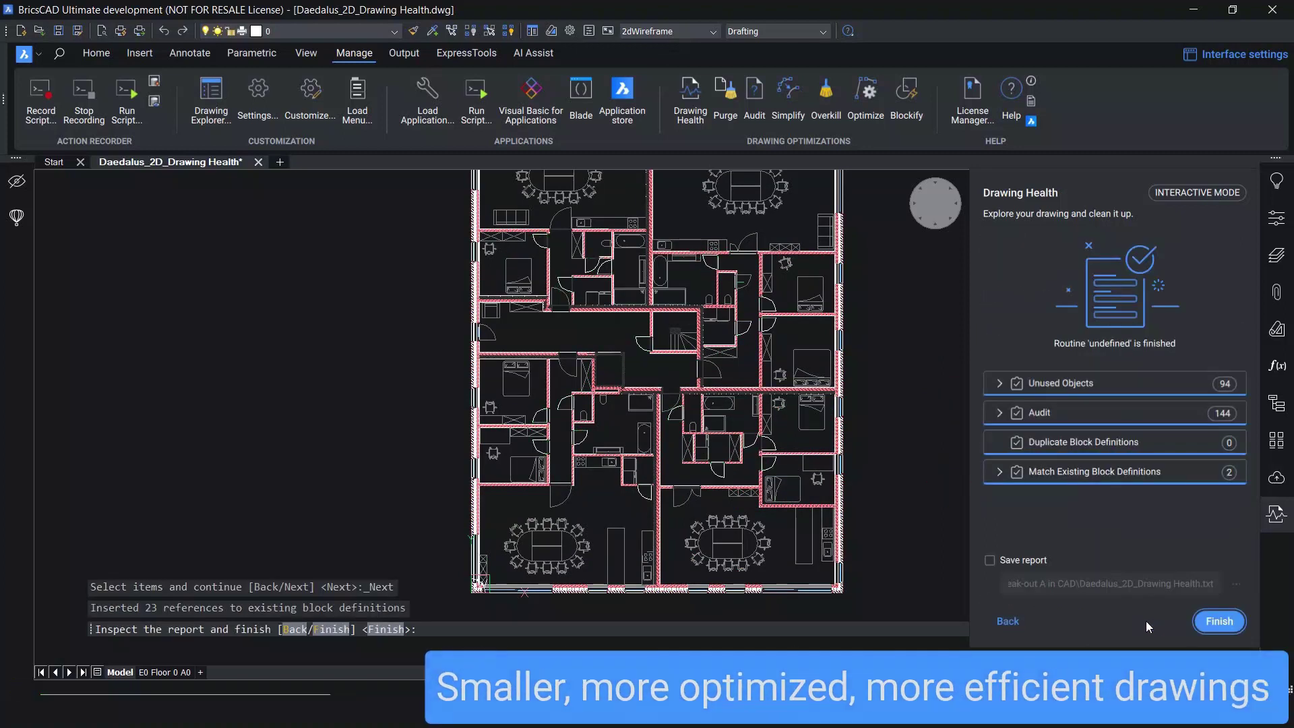
Inspect the Unused Objects and Match Existing Block Definitions results in the Drawing Health report.
left_click(998, 384)
left_click(998, 383)
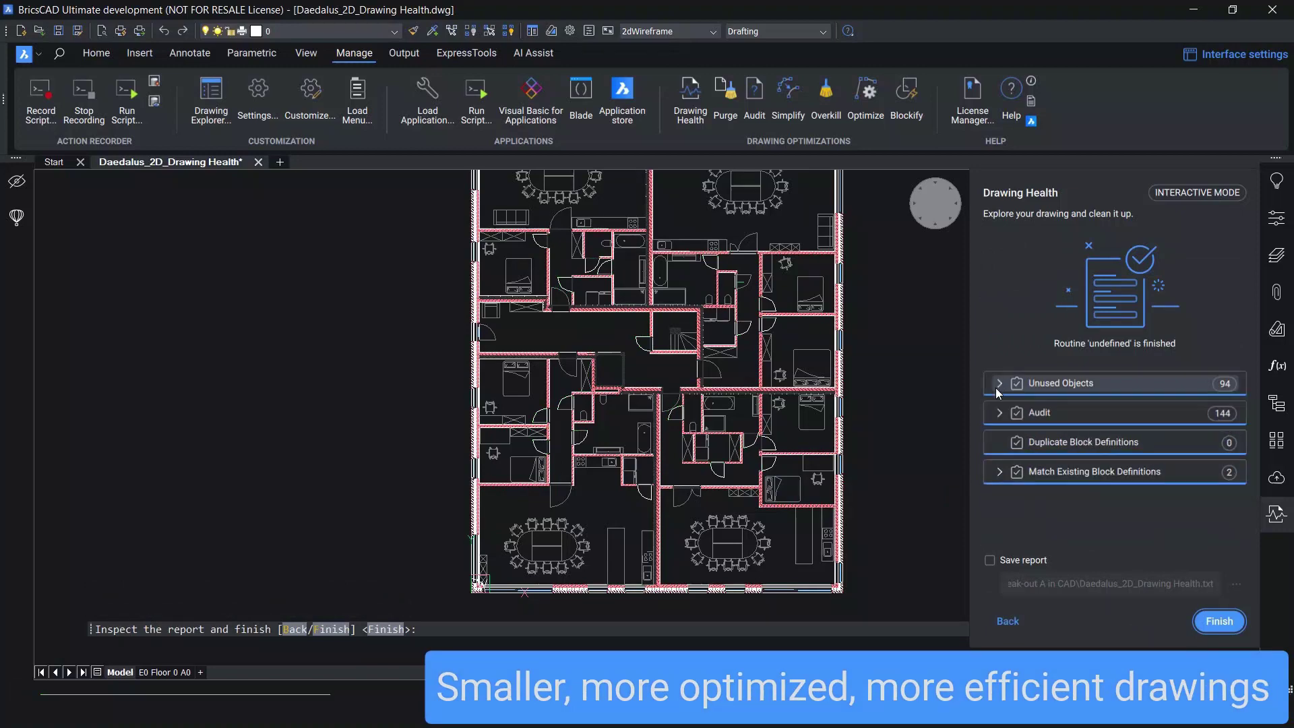
left_click(999, 473)
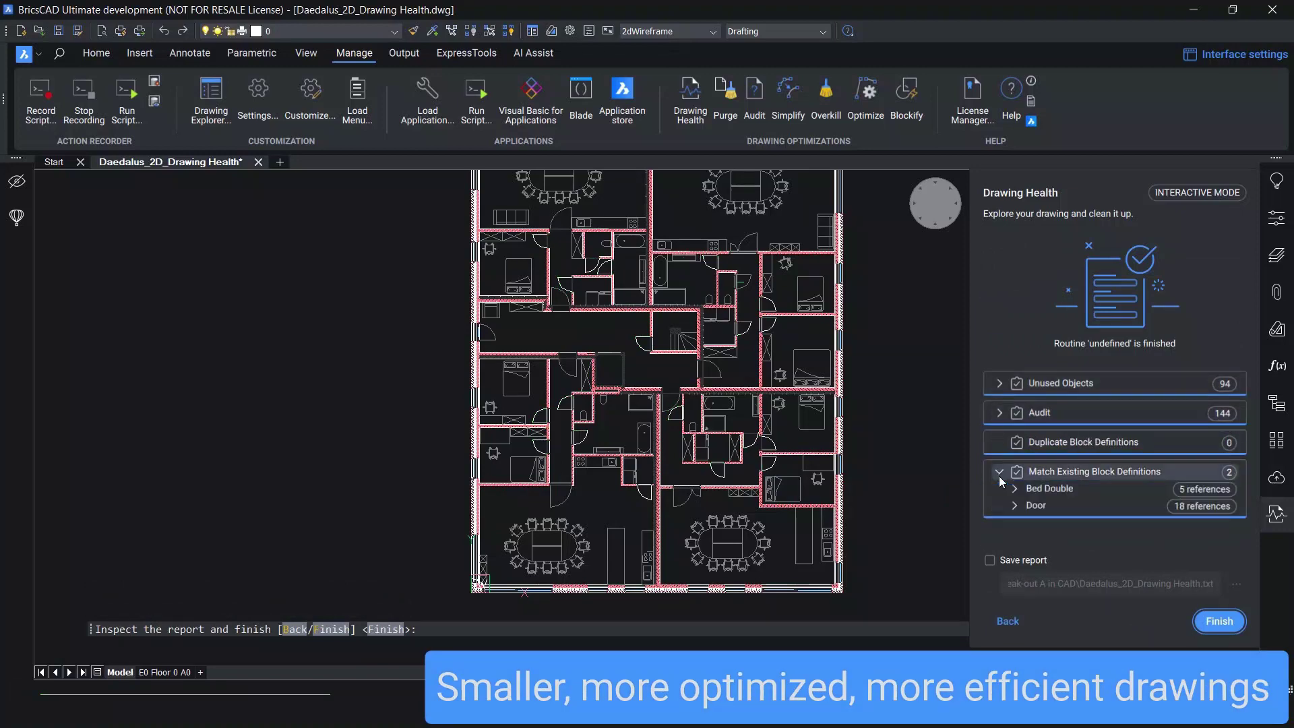
left_click(999, 473)
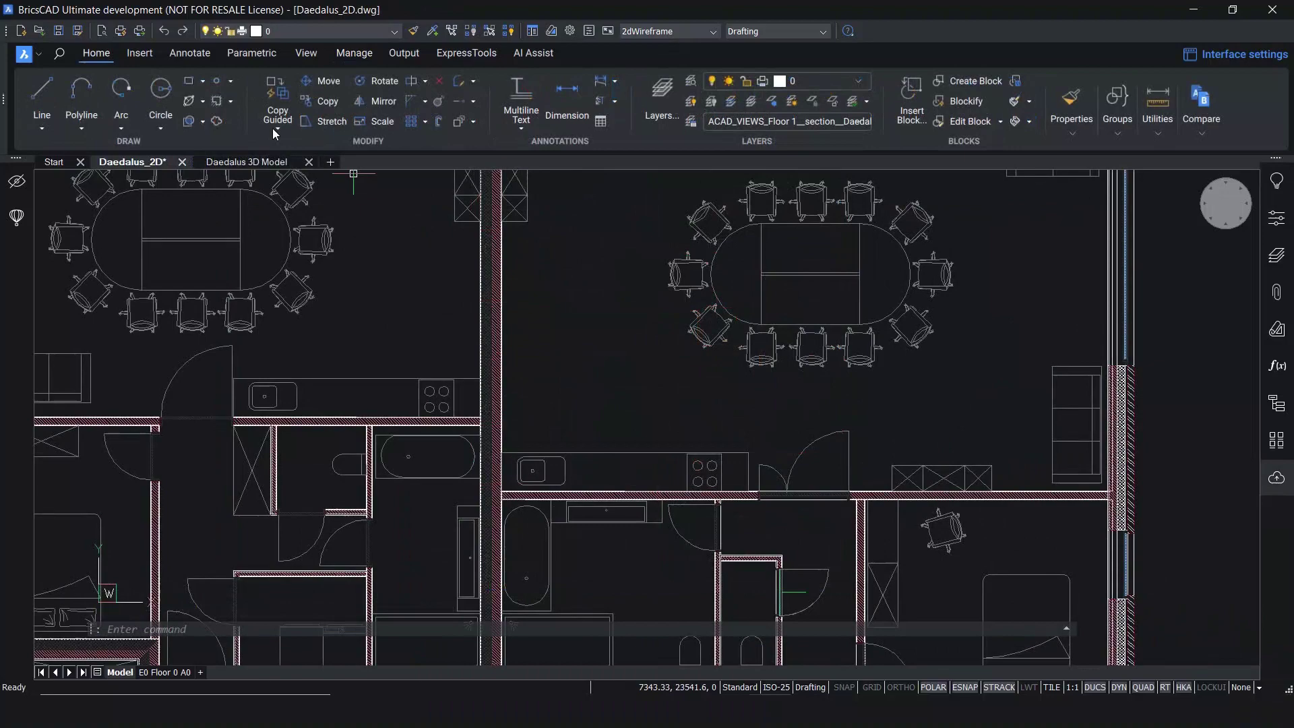
Use Move Guided to move the three-unit cabinet row to the dining room's vertical party wall, about 2231 mm above the lower wall.
left_click(276, 129)
left_click(296, 190)
scroll(970, 490, "up", 5)
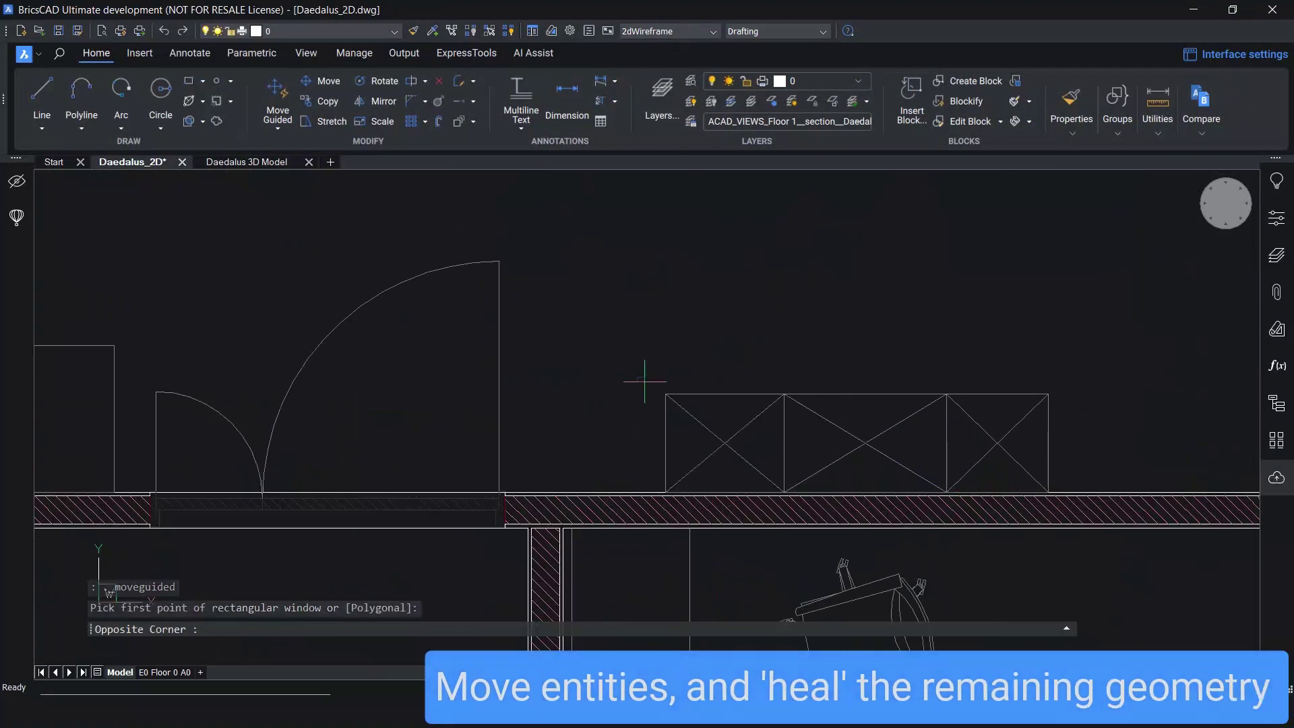
scroll(1093, 473, "up", 2)
left_click(1075, 518)
scroll(1096, 440, "down", 5)
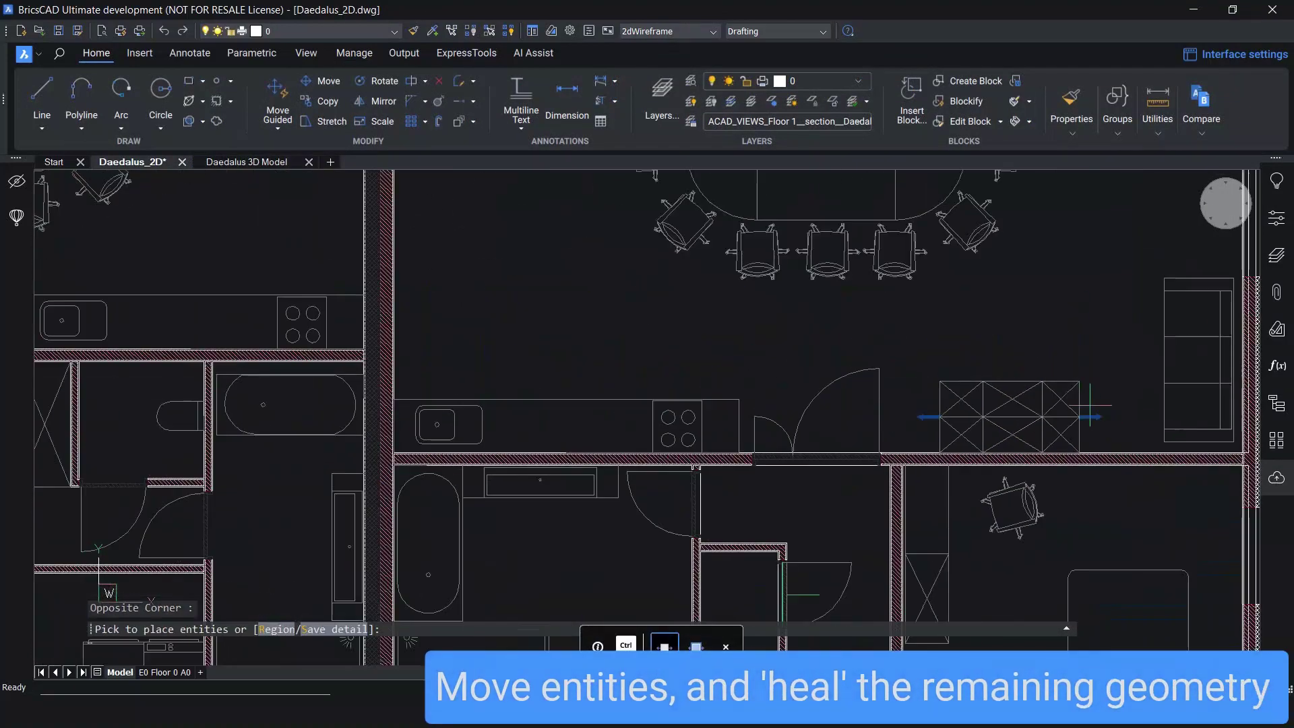
middle_click_drag(808, 314, 858, 427)
middle_click_drag(608, 321, 686, 373)
left_click(592, 355)
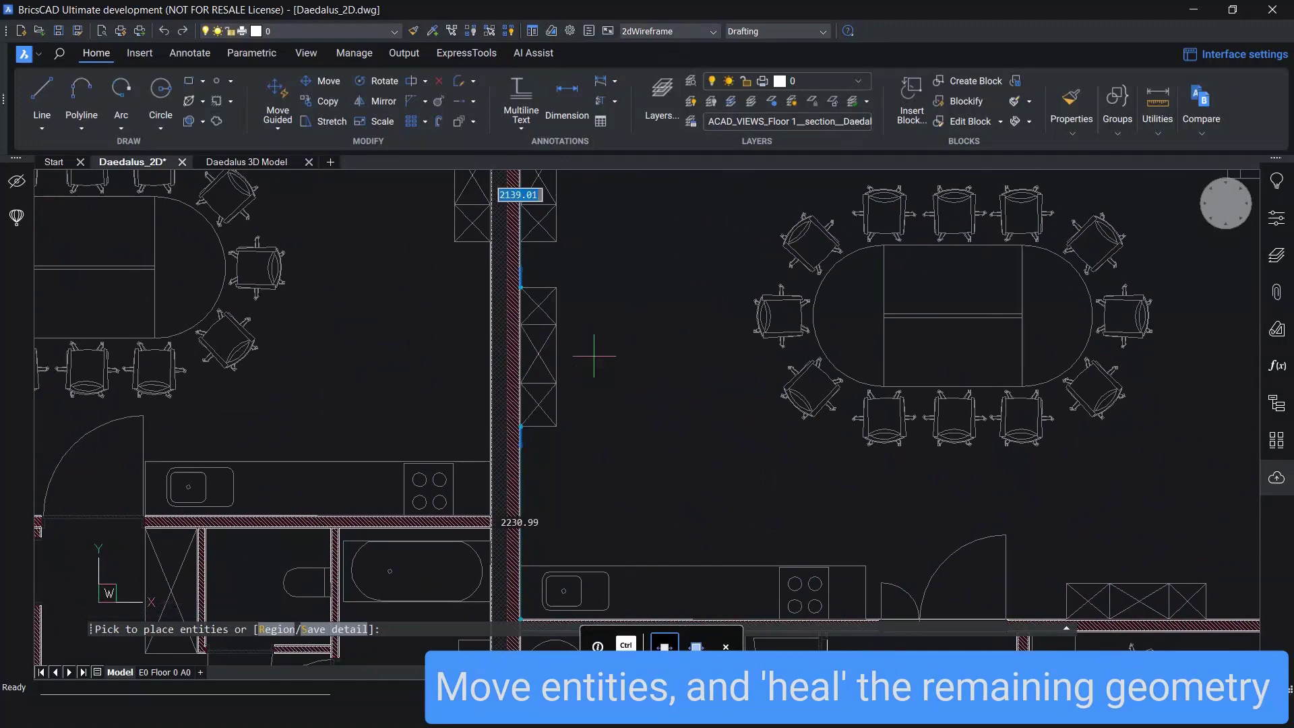
Pick the dining room's kitchen sink for Move Guided and shift it along the counter wall.
scroll(716, 407, "up", 3)
scroll(714, 451, "up", 3)
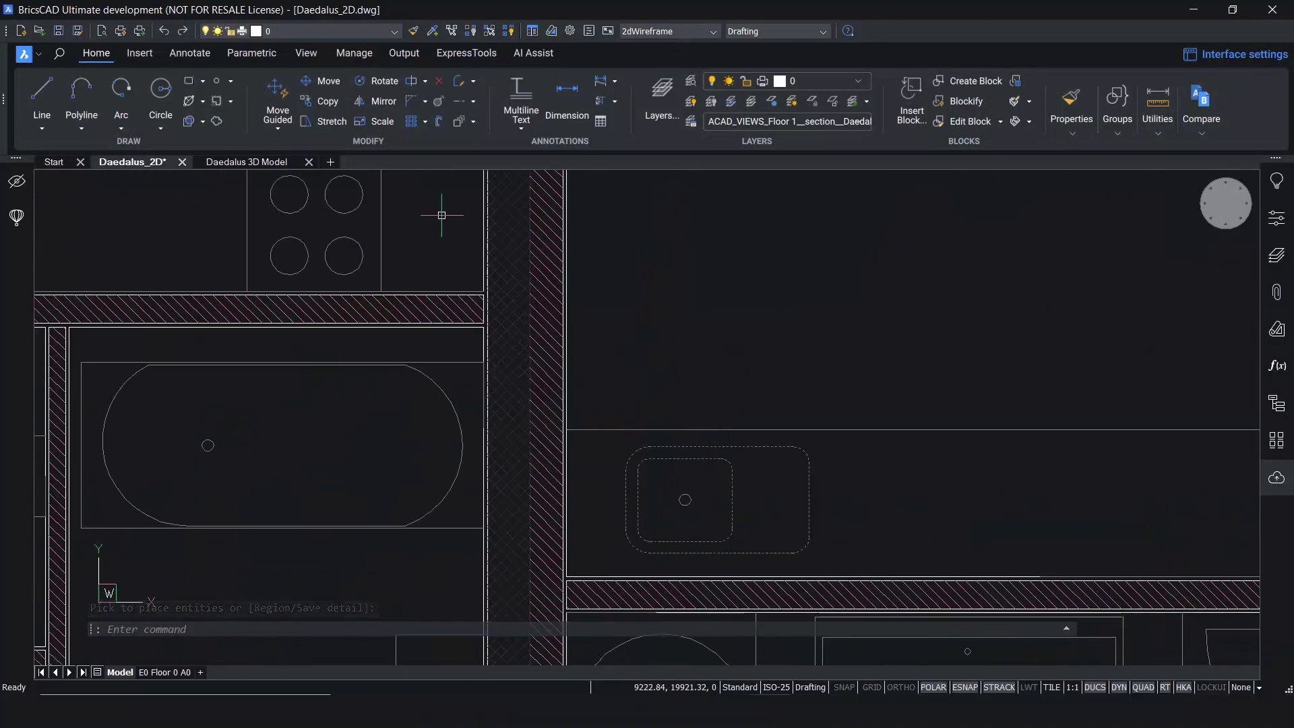
left_click(277, 94)
left_click(836, 563)
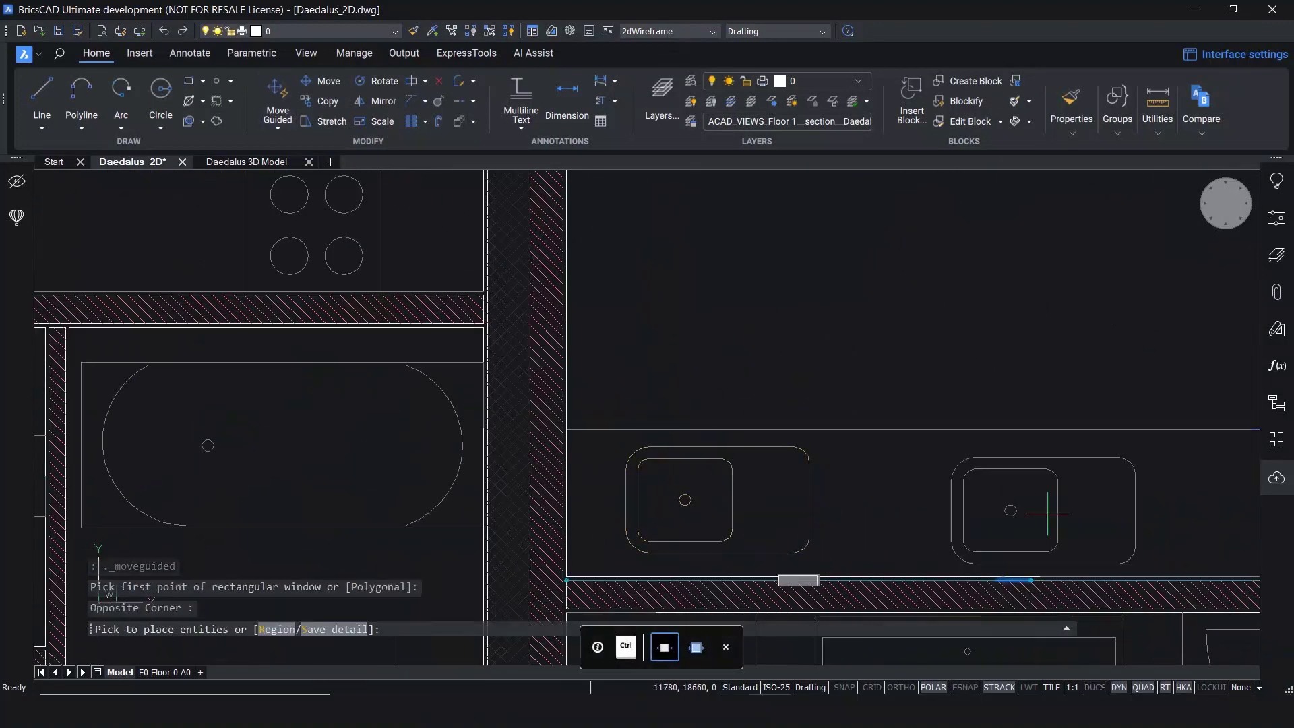
middle_click_drag(1062, 507, 858, 509)
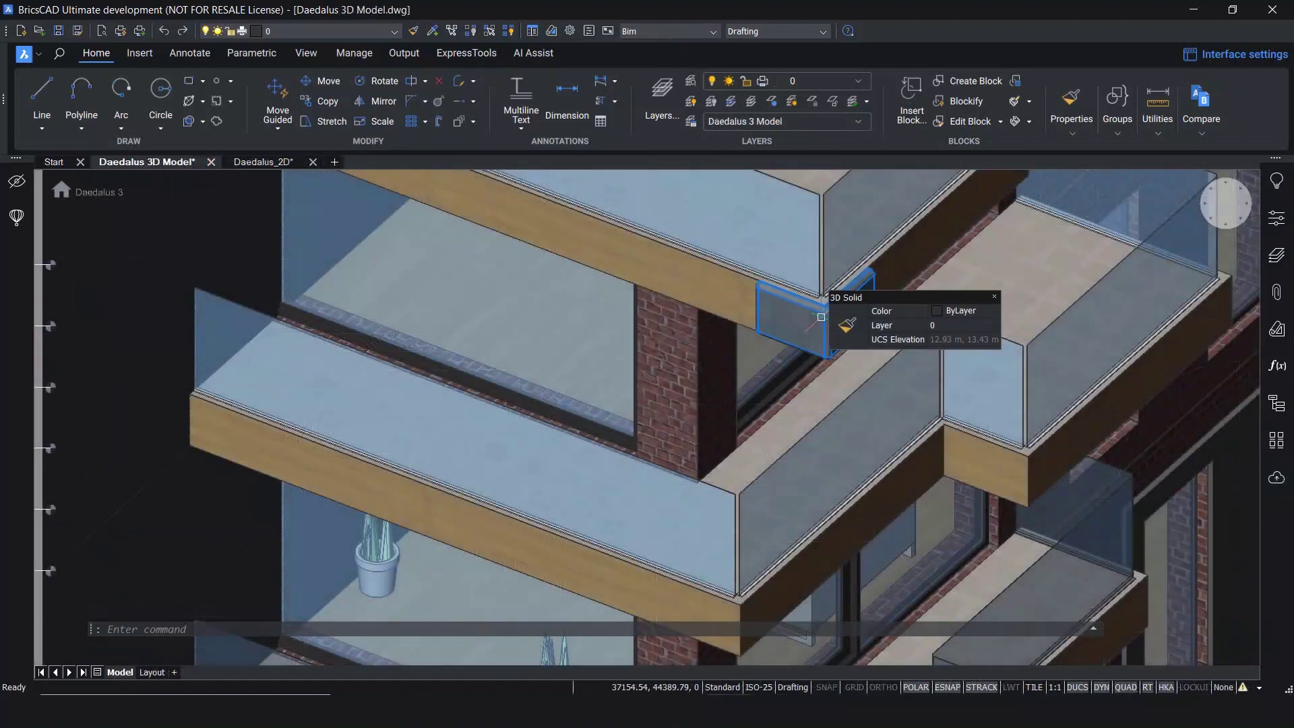
Pick the 3D solid at the upper balcony's corner for Copy Guided in 3D mode and look for a place for the copy.
left_click(278, 128)
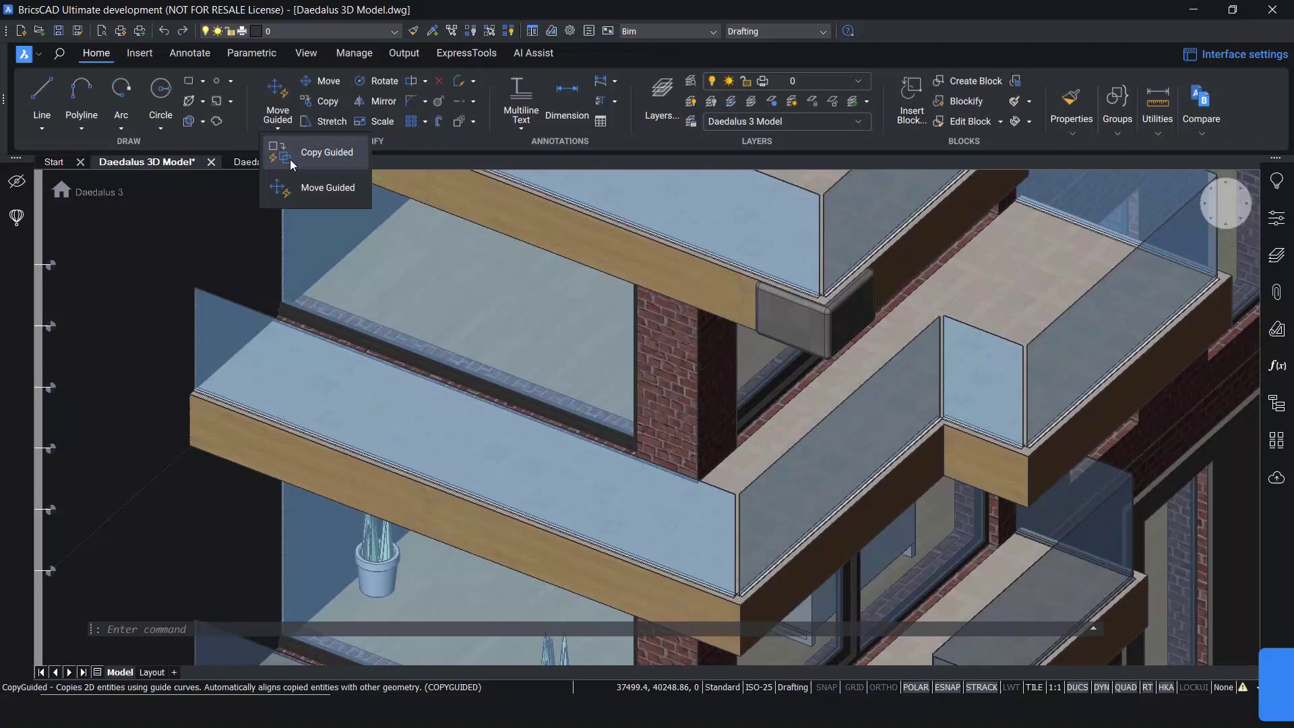
left_click(326, 155)
left_click(475, 629)
left_click(793, 321)
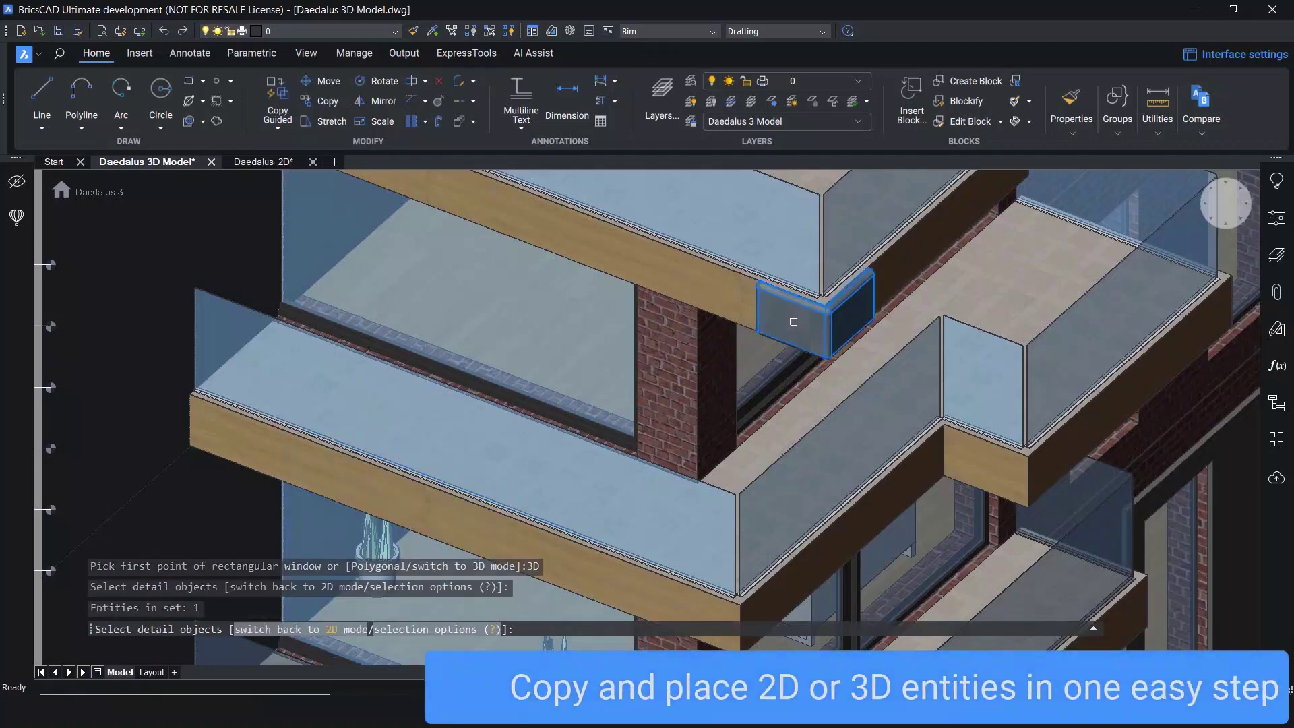
key("Return")
scroll(867, 485, "down", 4)
middle_click_drag(867, 485, 886, 451, "shift")
middle_click_drag(795, 428, 818, 536)
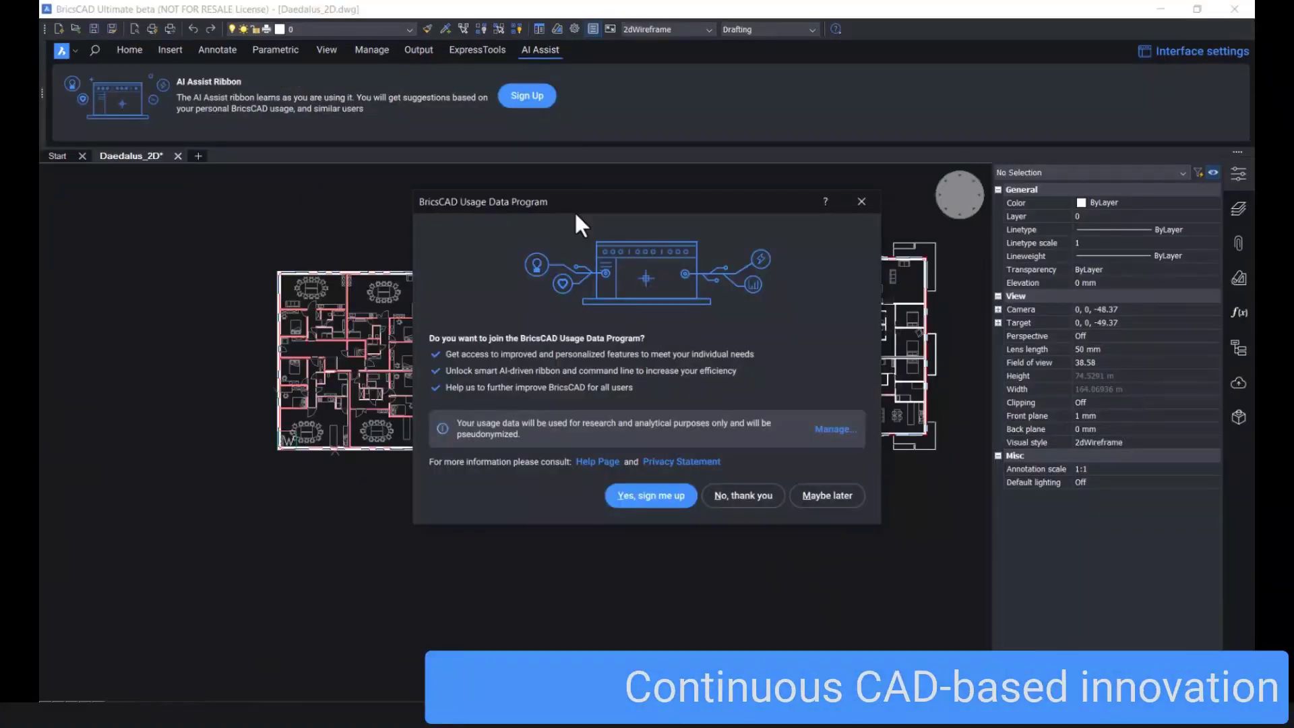
Sign up for the BricsCAD Usage Data Program.
left_click(648, 495)
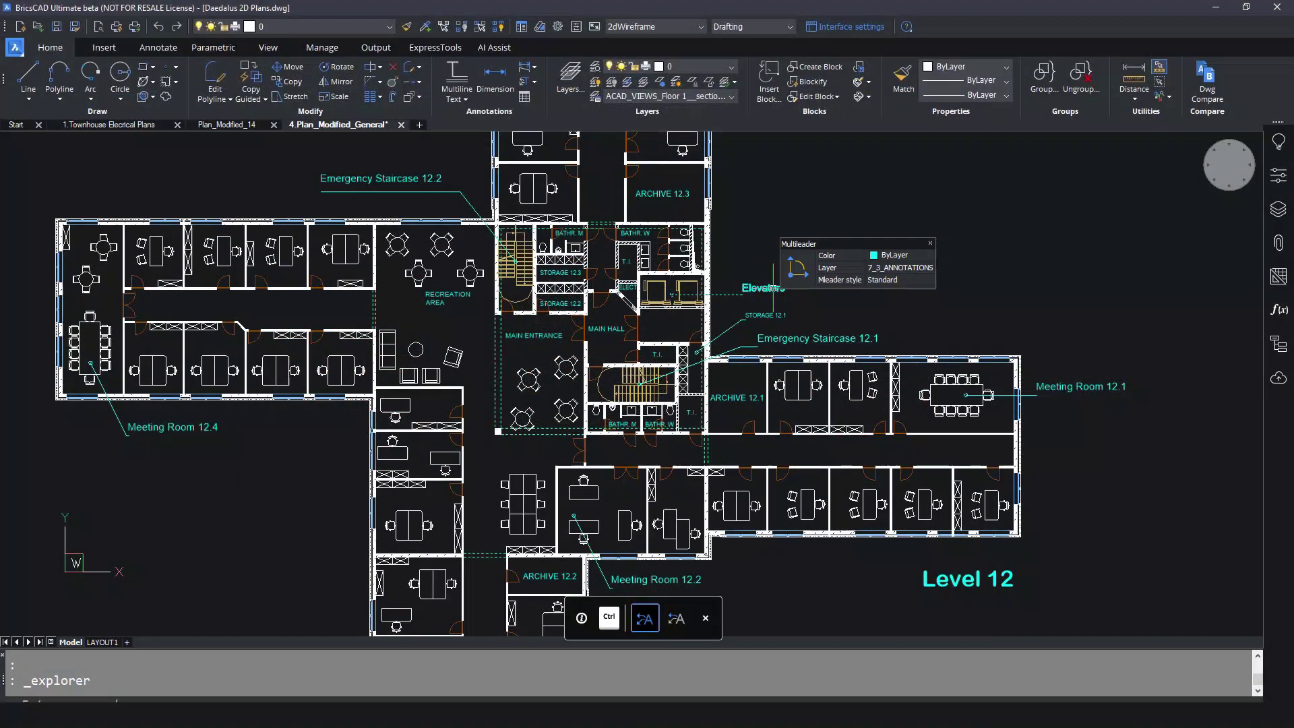
Examine the Quad's command groups for the Elevators multileader and for a desk block reference.
mouse_move(798, 273)
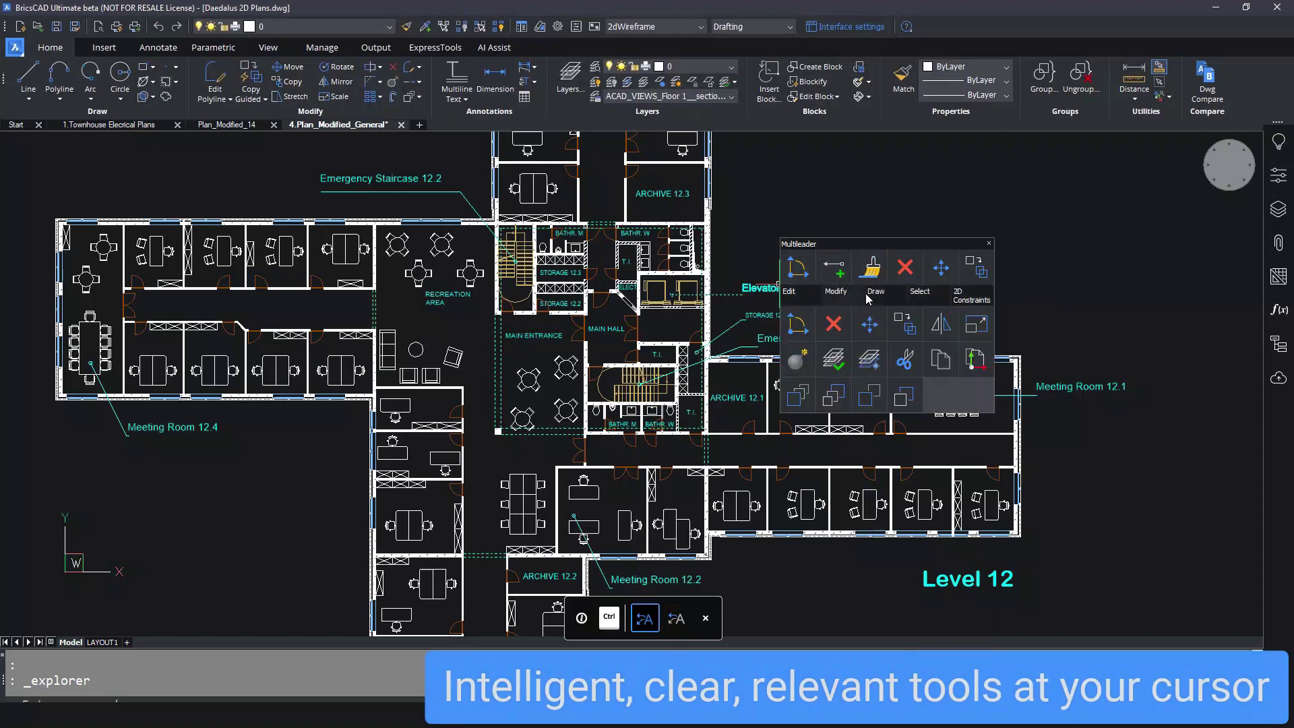
mouse_move(890, 295)
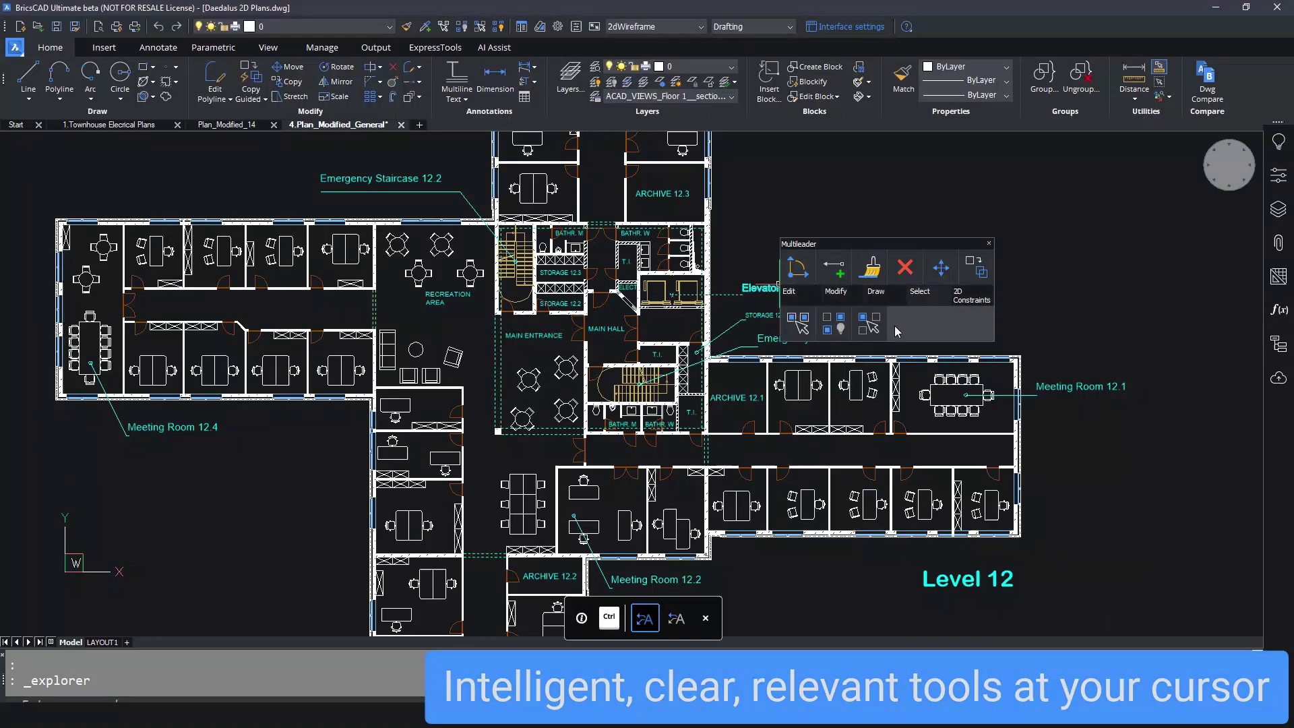
mouse_move(810, 373)
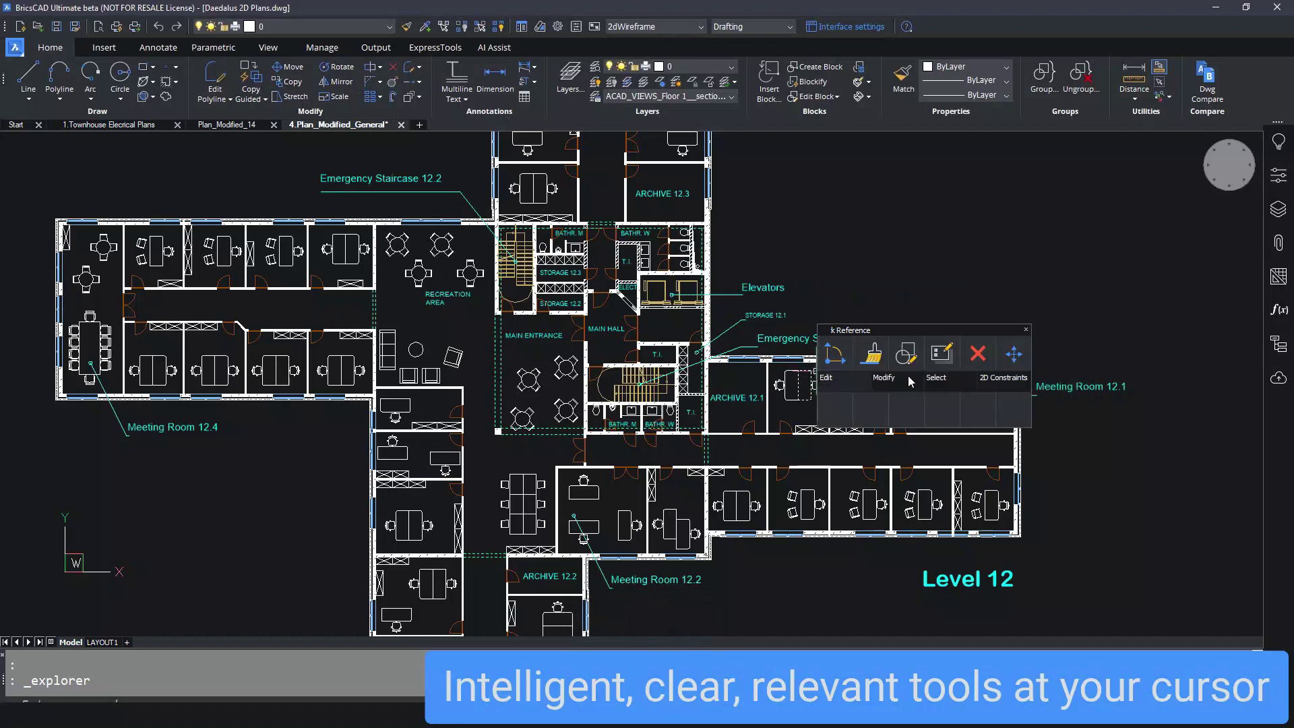
mouse_move(929, 379)
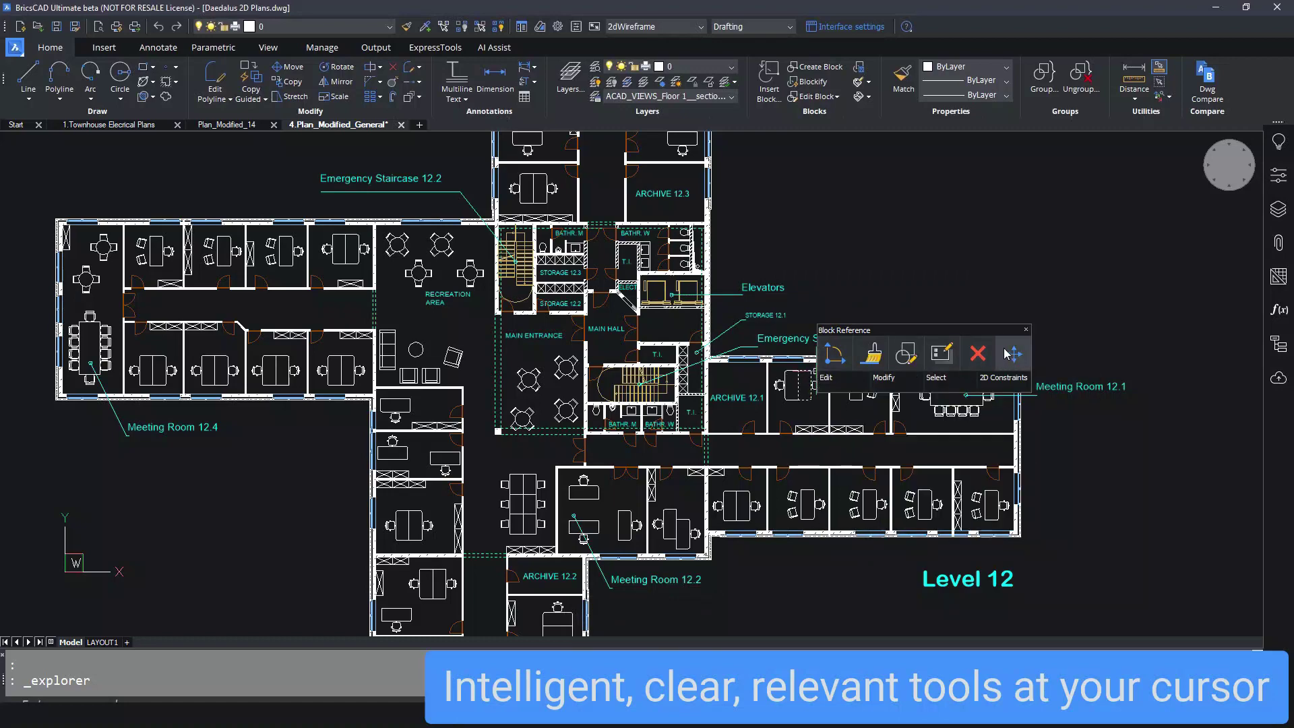
Move the tilted armchair in the recreation area a short distance using the Manipulator.
mouse_move(453, 356)
scroll(453, 356, "up", 6)
left_click(471, 326)
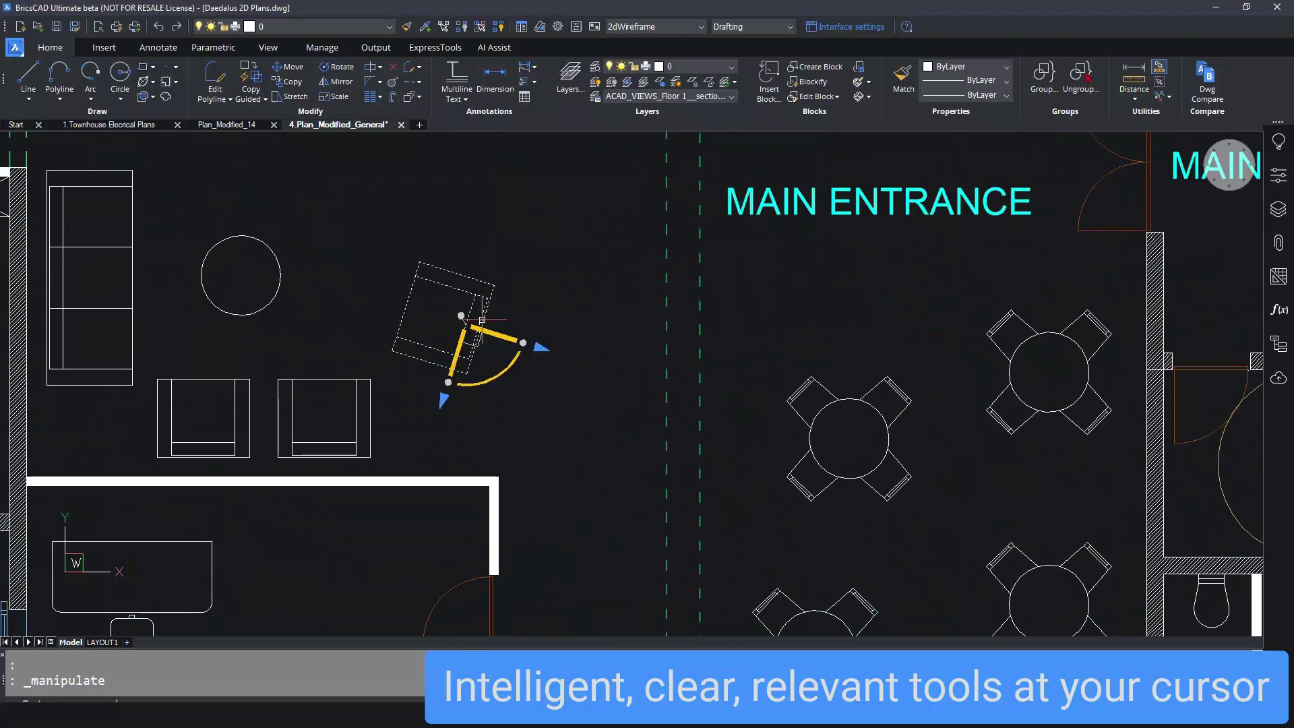
left_click_drag(463, 332, 484, 280)
scroll(484, 280, "up", 3)
left_click(493, 275)
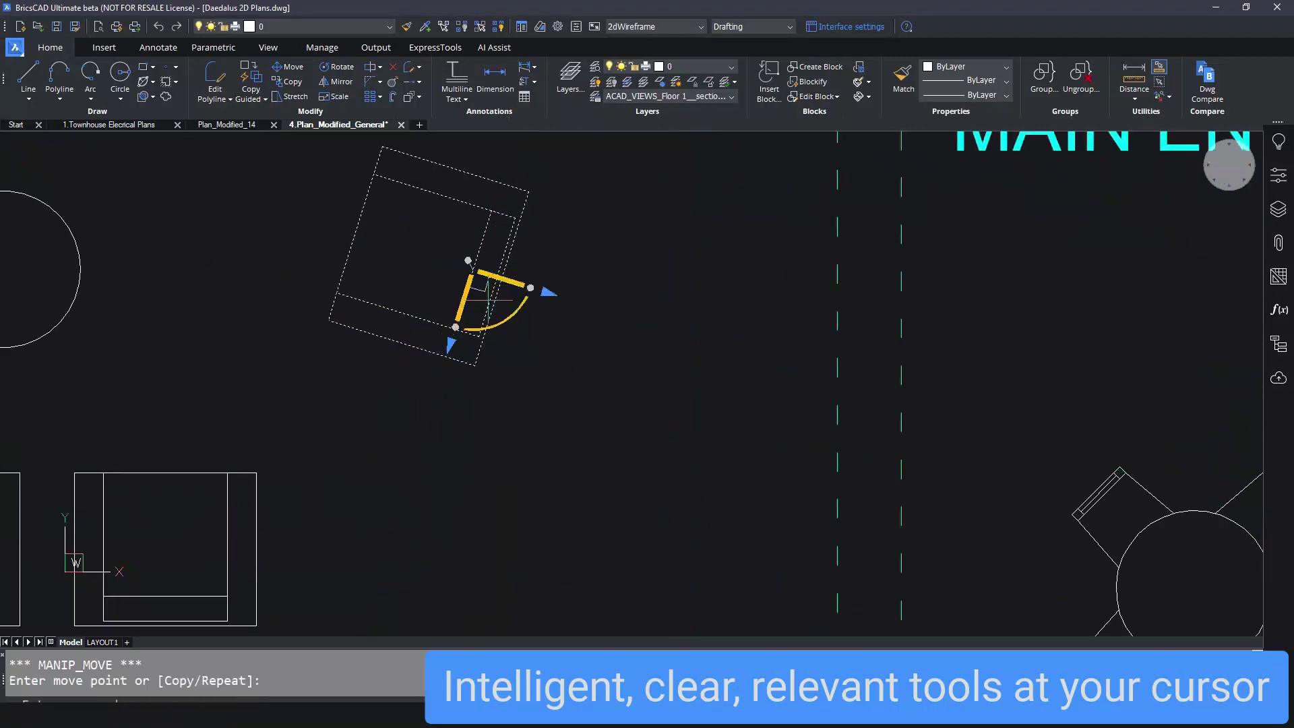
Rotate the tilted armchair about half a turn around the Manipulator's origin.
left_click(498, 321)
left_click(476, 228)
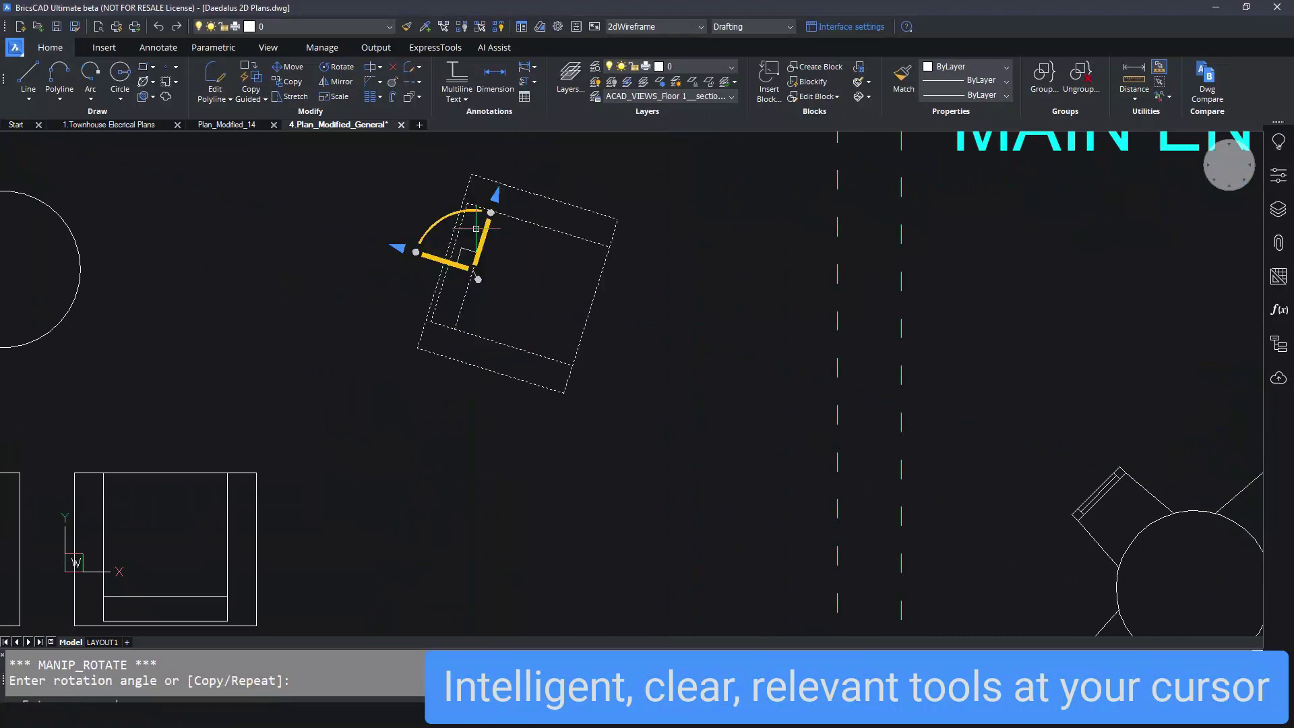
left_click_drag(475, 229, 575, 416)
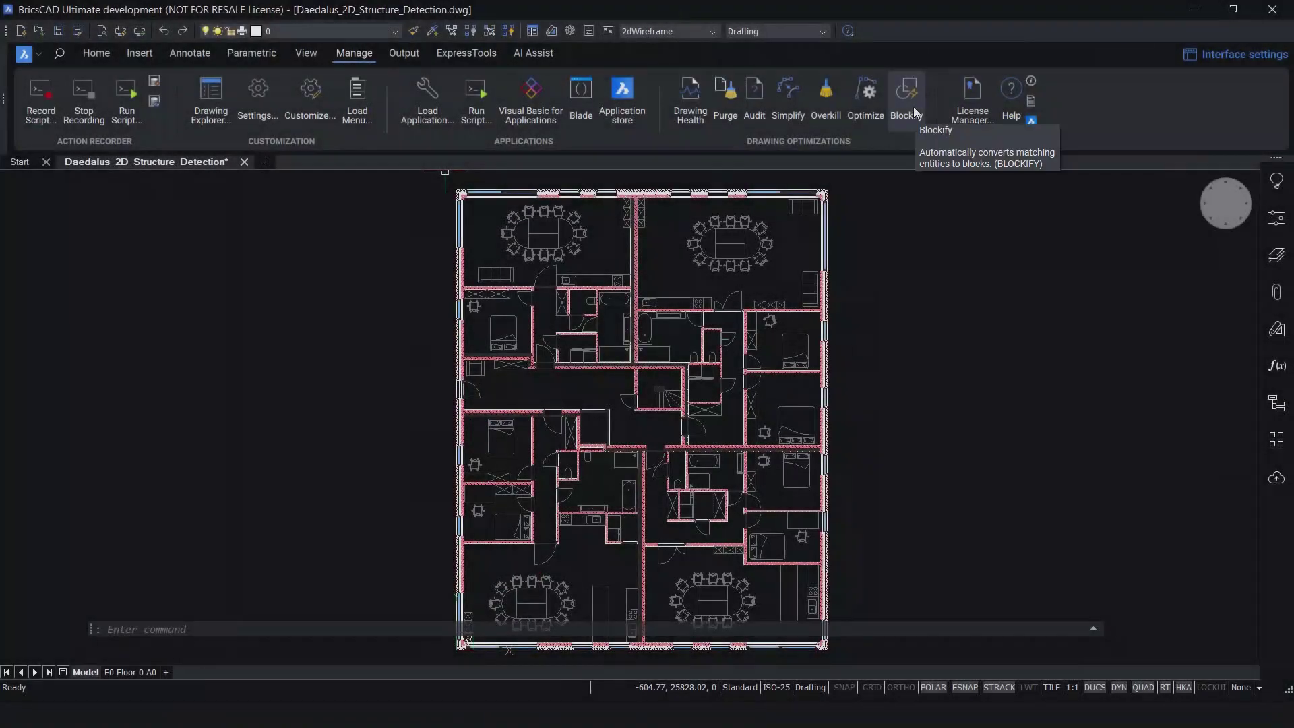
Run Blockify on the entire drawing to match recurring geometry with existing block definitions.
left_click(913, 107)
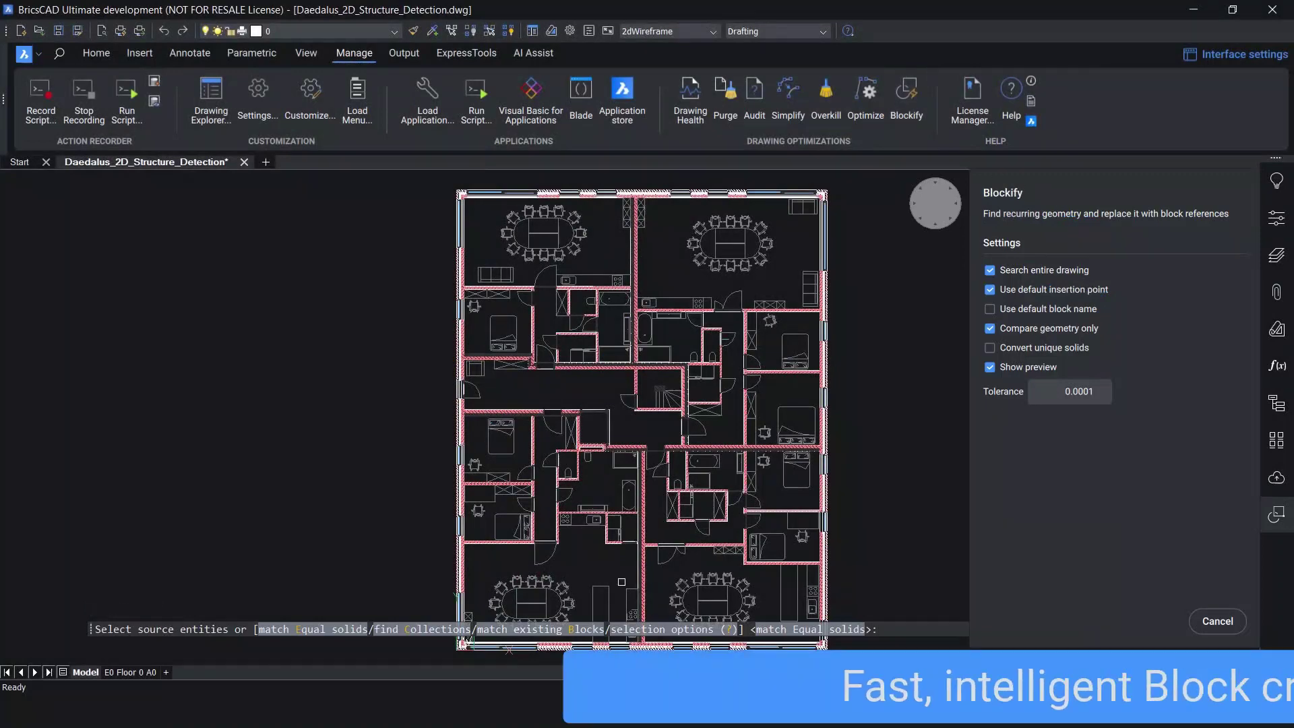
key("Return")
middle_click_drag(879, 507, 907, 490)
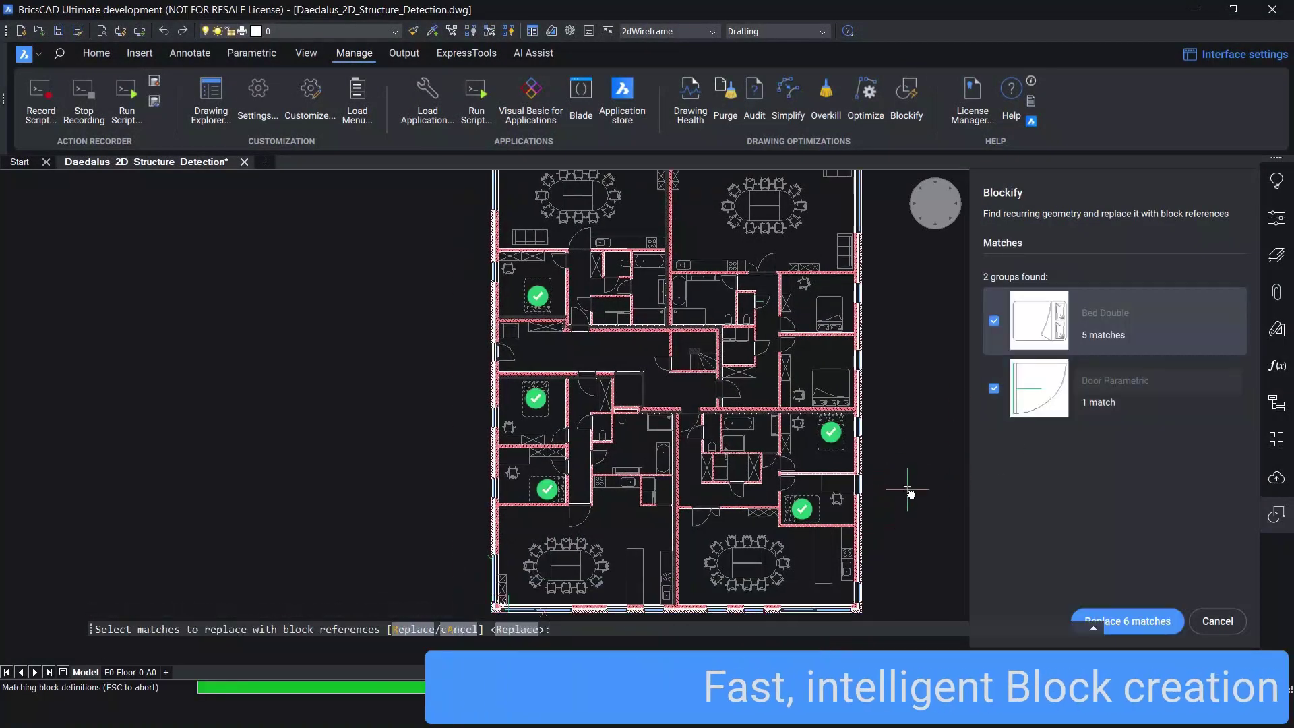
scroll(846, 449, "up", 5)
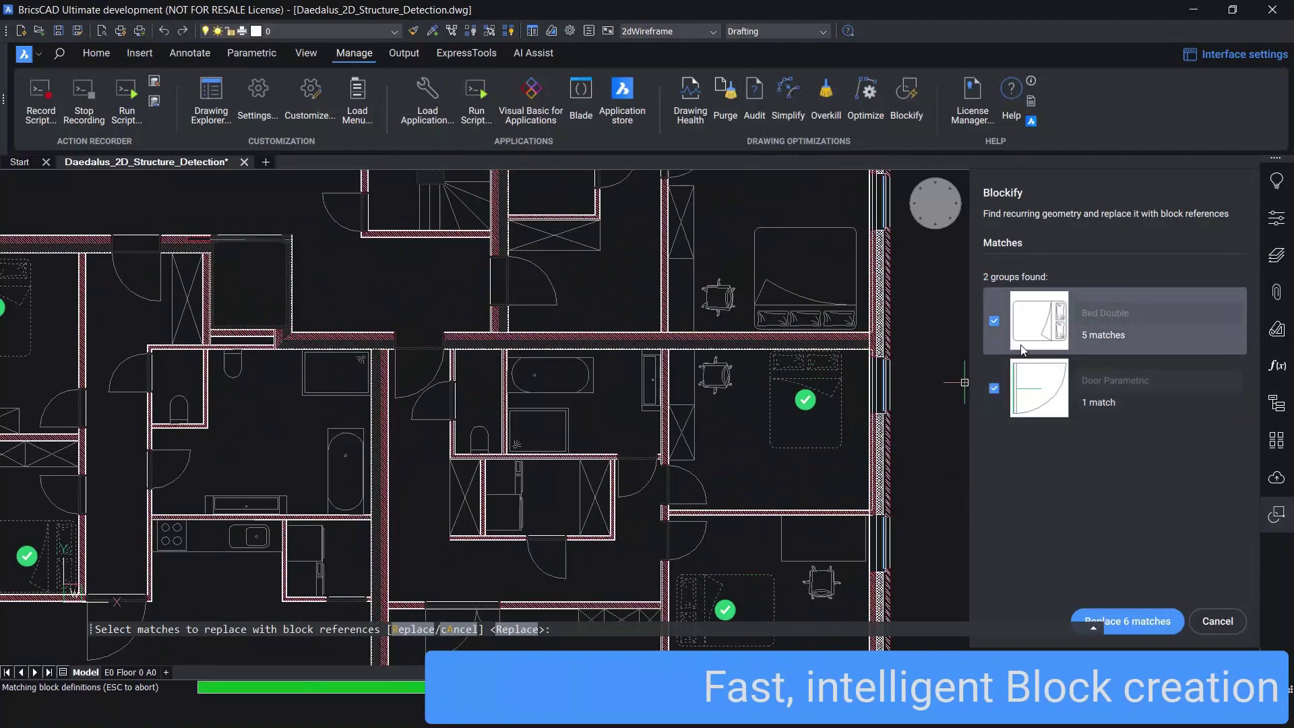
Exclude the bed match in the lower-right bedroom and replace the remaining matches with block references.
scroll(805, 404, "down", 5)
left_click(799, 537)
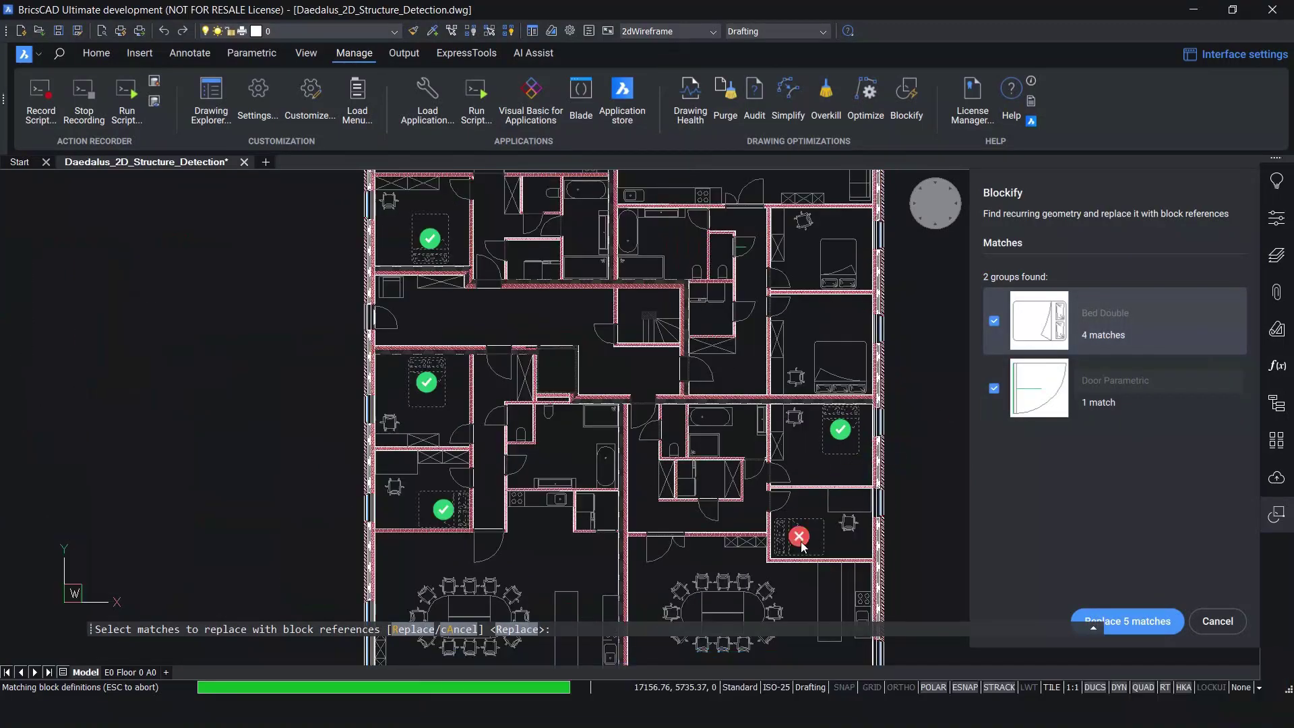
left_click(1148, 628)
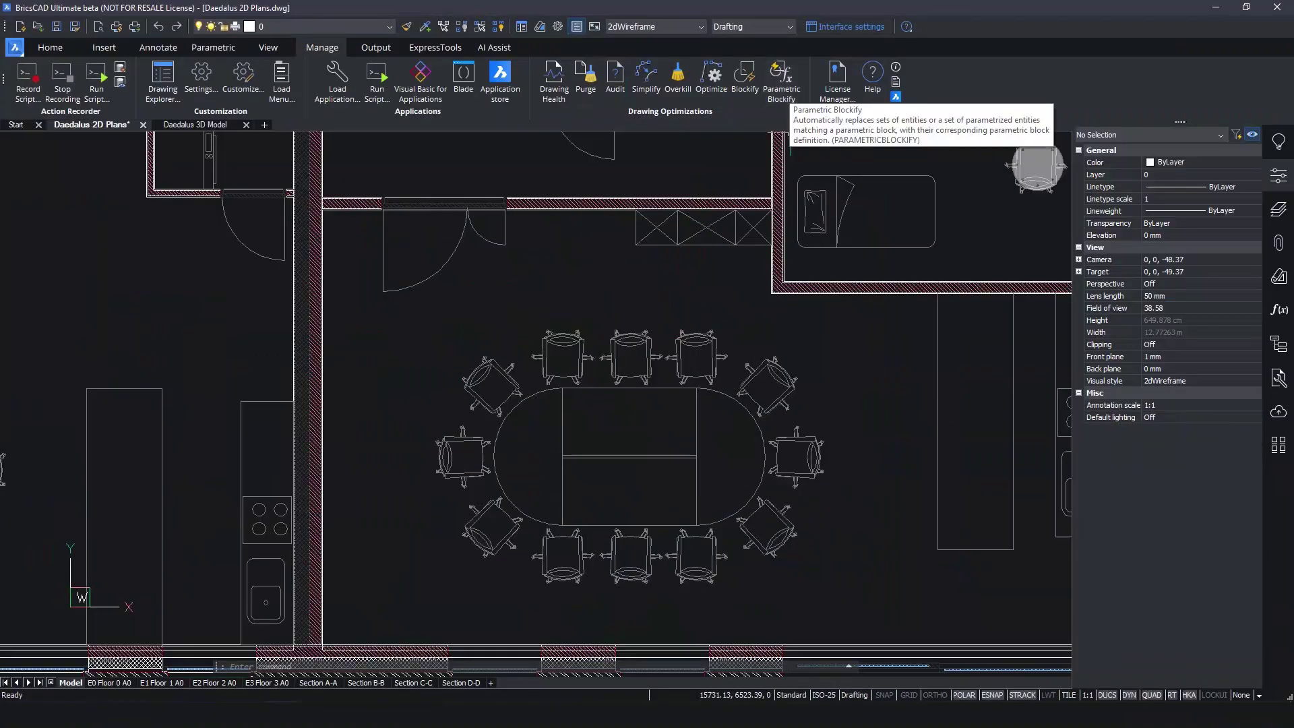
Select the parametric door block beside the toilet, set its Swing to Open and choose its WallSide option.
scroll(701, 272, "down", 5)
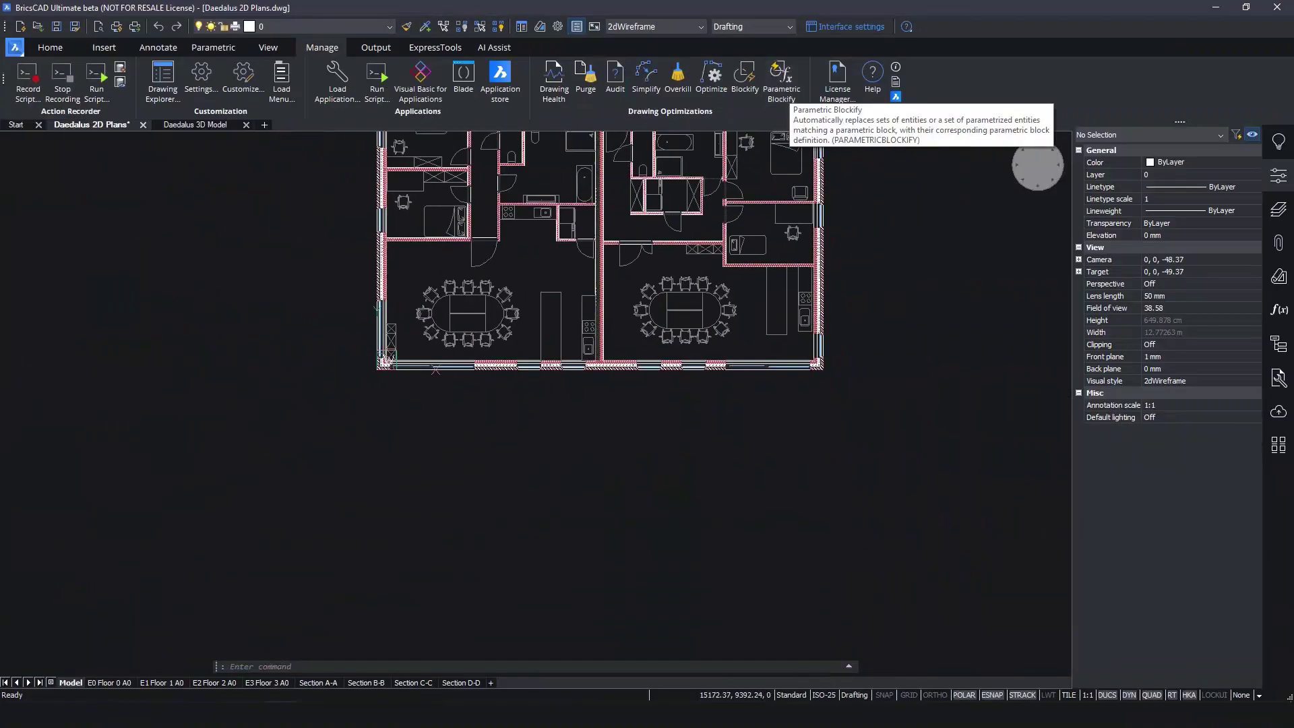
middle_click_drag(701, 179, 702, 447)
scroll(716, 428, "up", 5)
scroll(724, 271, "up", 5)
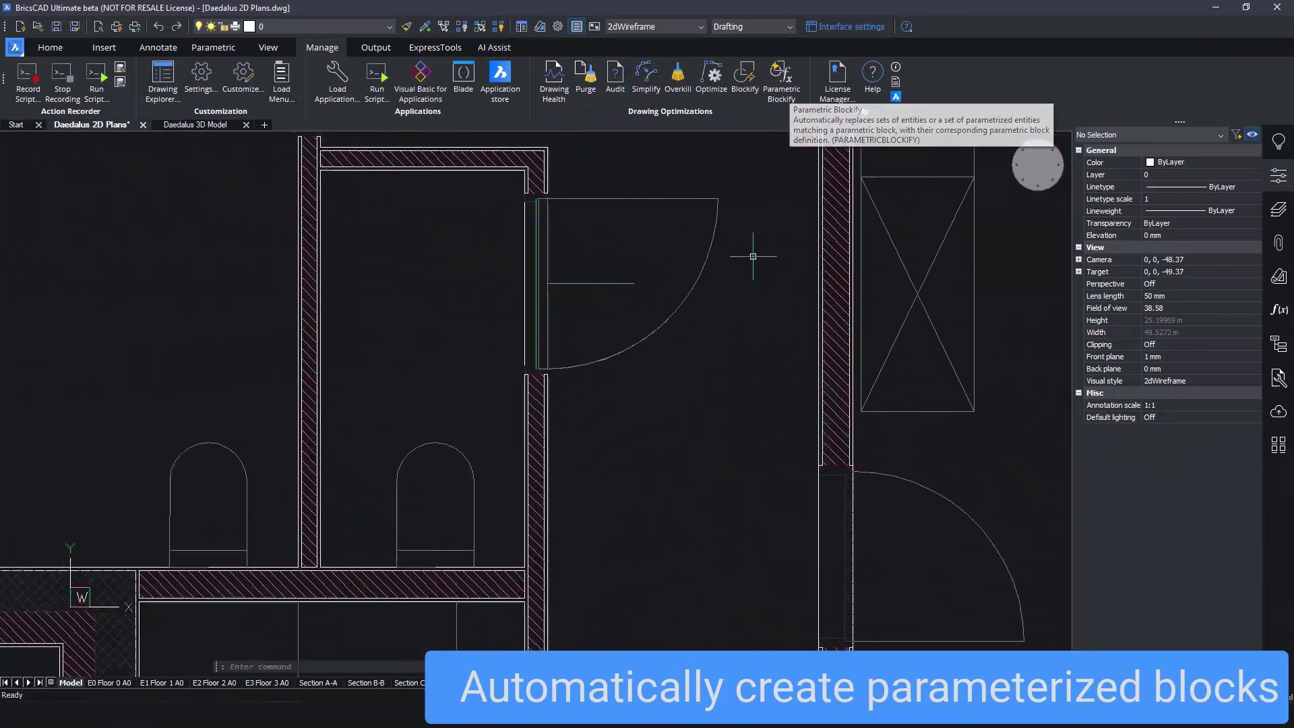
left_click(704, 251)
left_click(1226, 563)
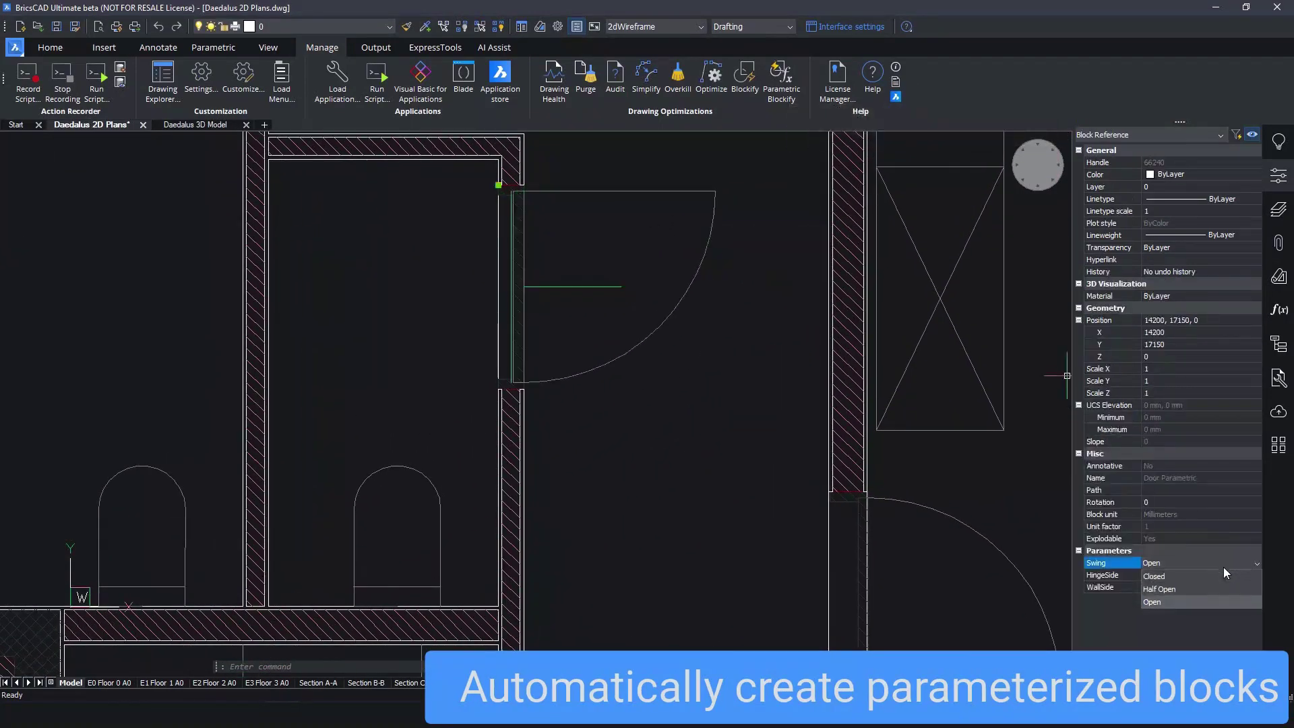
left_click(1220, 601)
left_click(1252, 587)
left_click(1245, 612)
key("Escape")
Run Parametric Blockify with the toilet's door block as the input block.
scroll(729, 399, "down", 3)
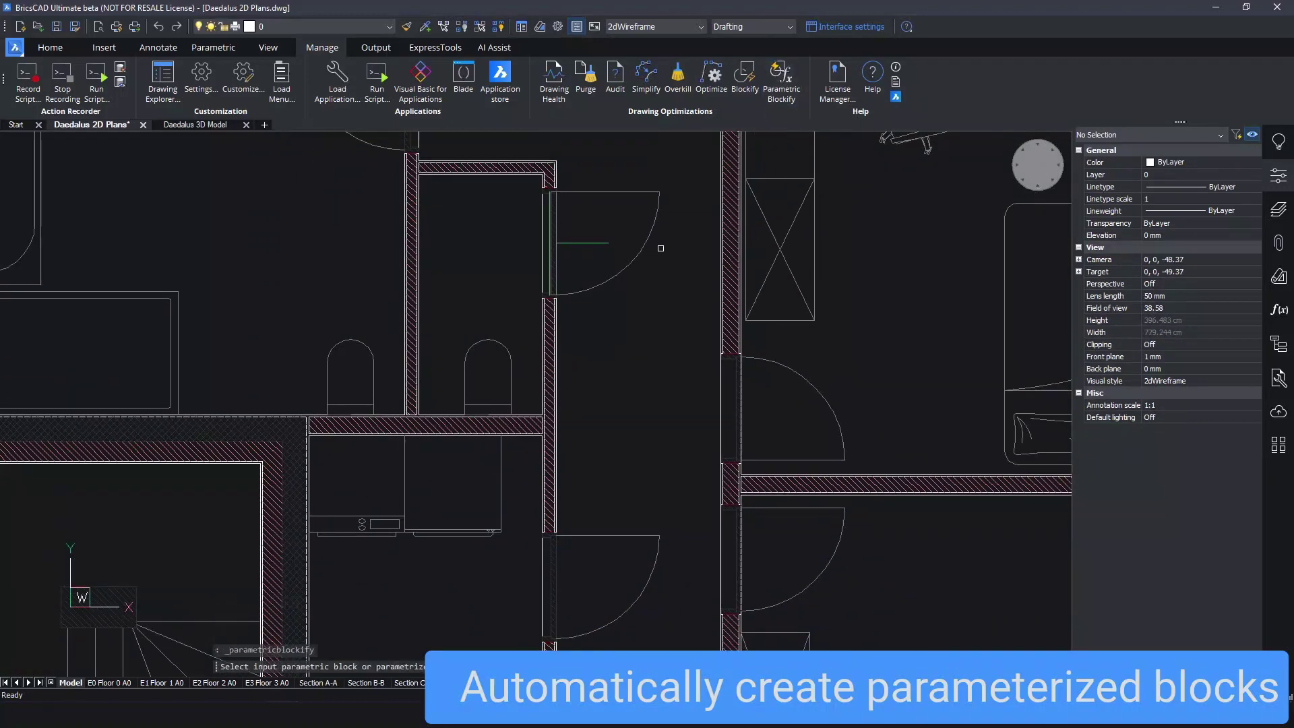
left_click(644, 248)
key("Return")
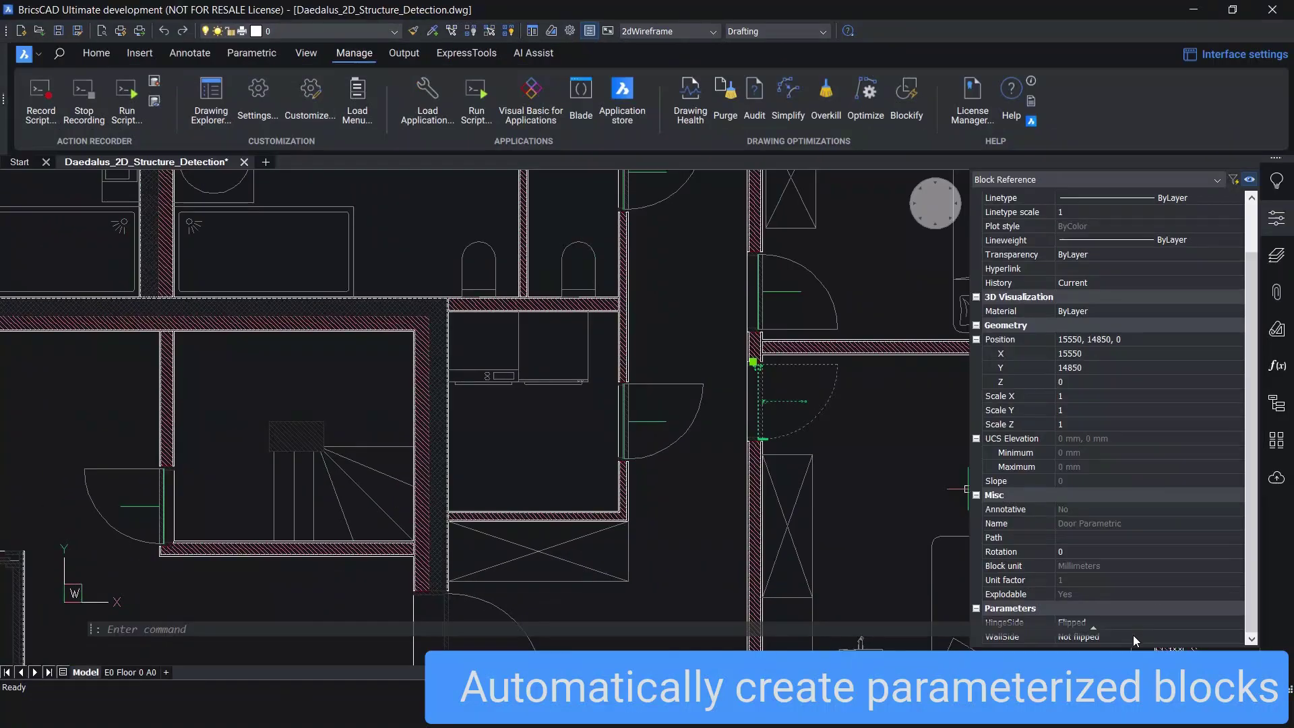
Set the selected parametric door's WallSide to Flipped and its HingeSide to Not flipped.
left_click(1134, 636)
left_click(1124, 657)
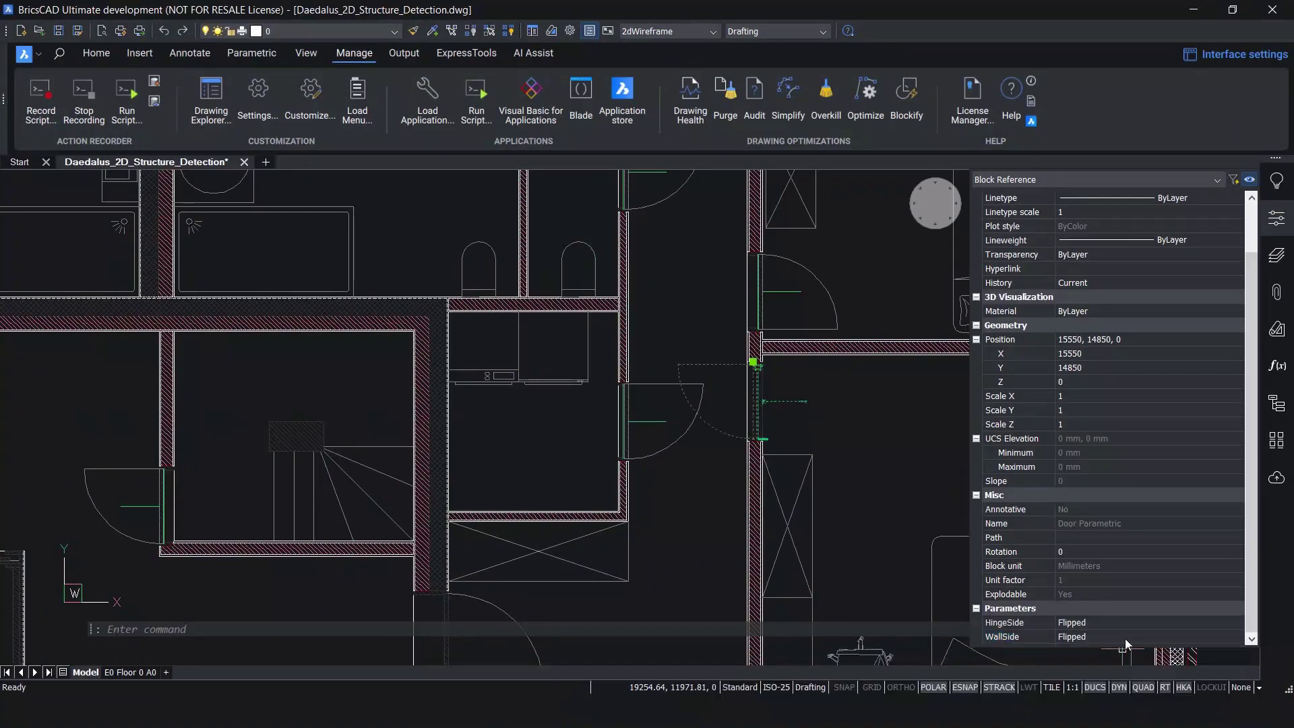
left_click(1117, 621)
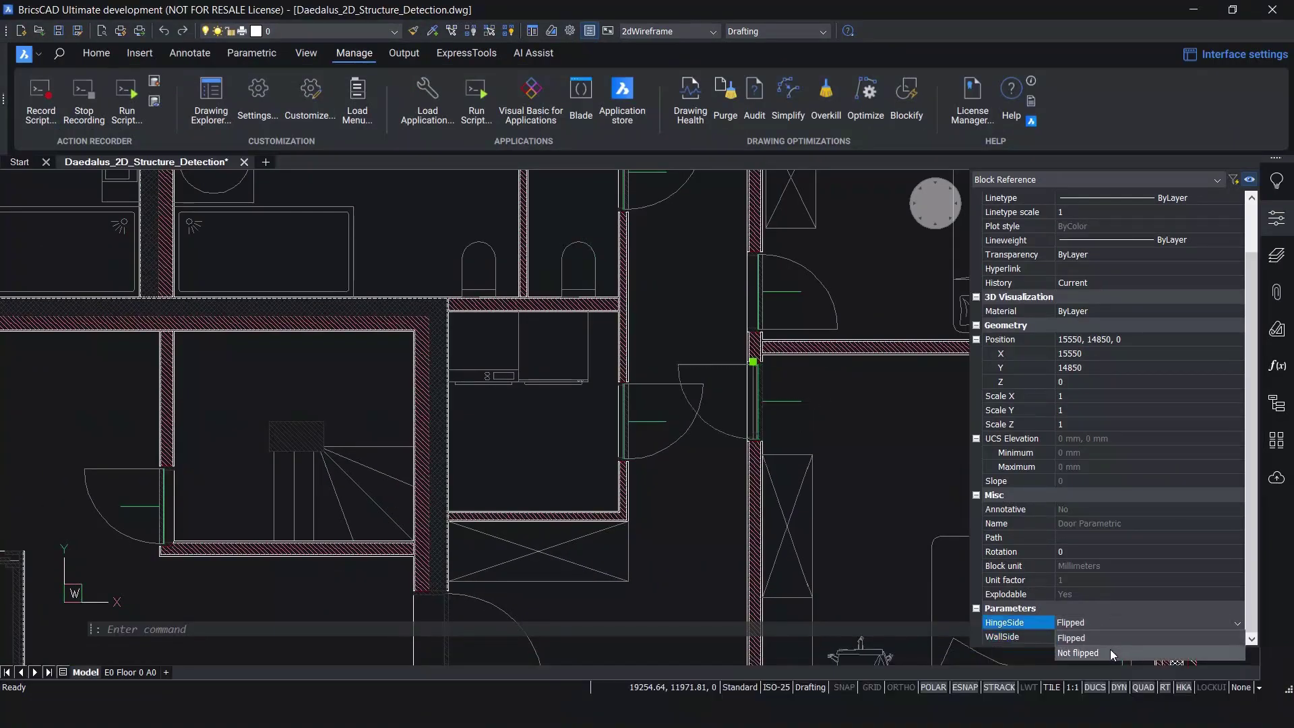
left_click(1110, 649)
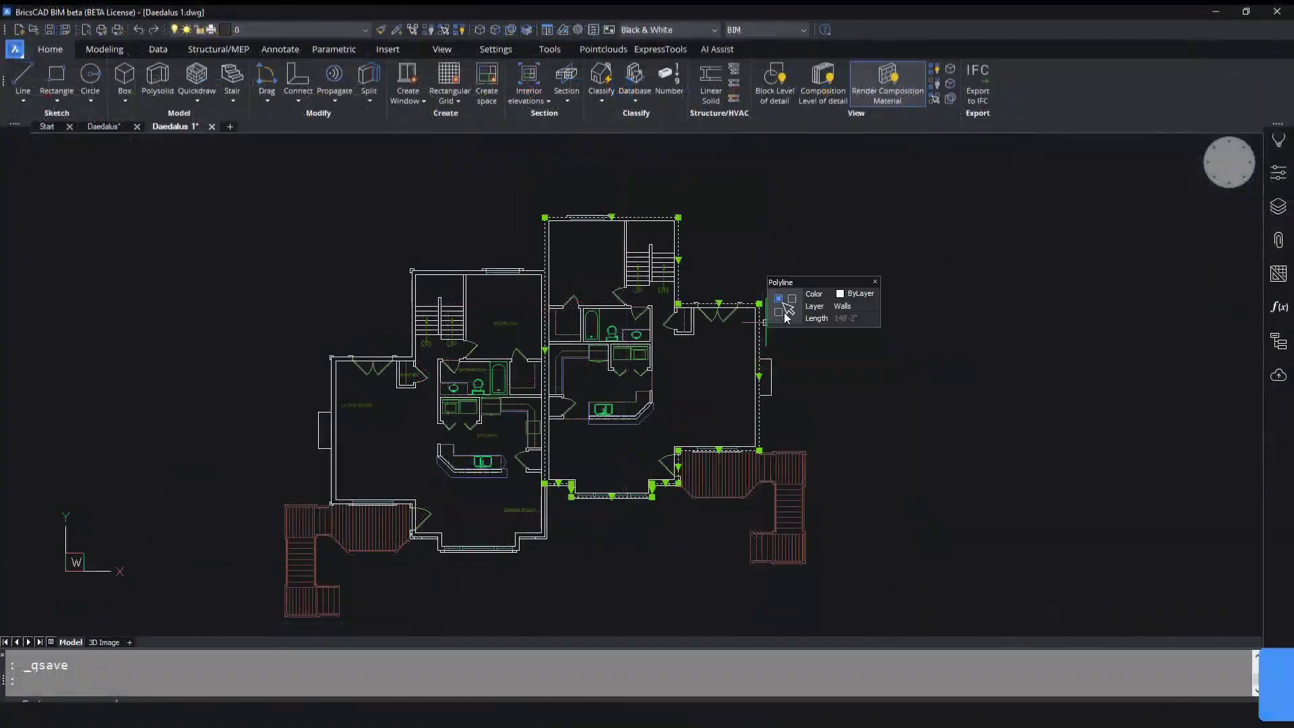
Select all polylines similar to the outer wall polyline on the Walls layer and isolate them in a 3D view.
left_click(828, 319)
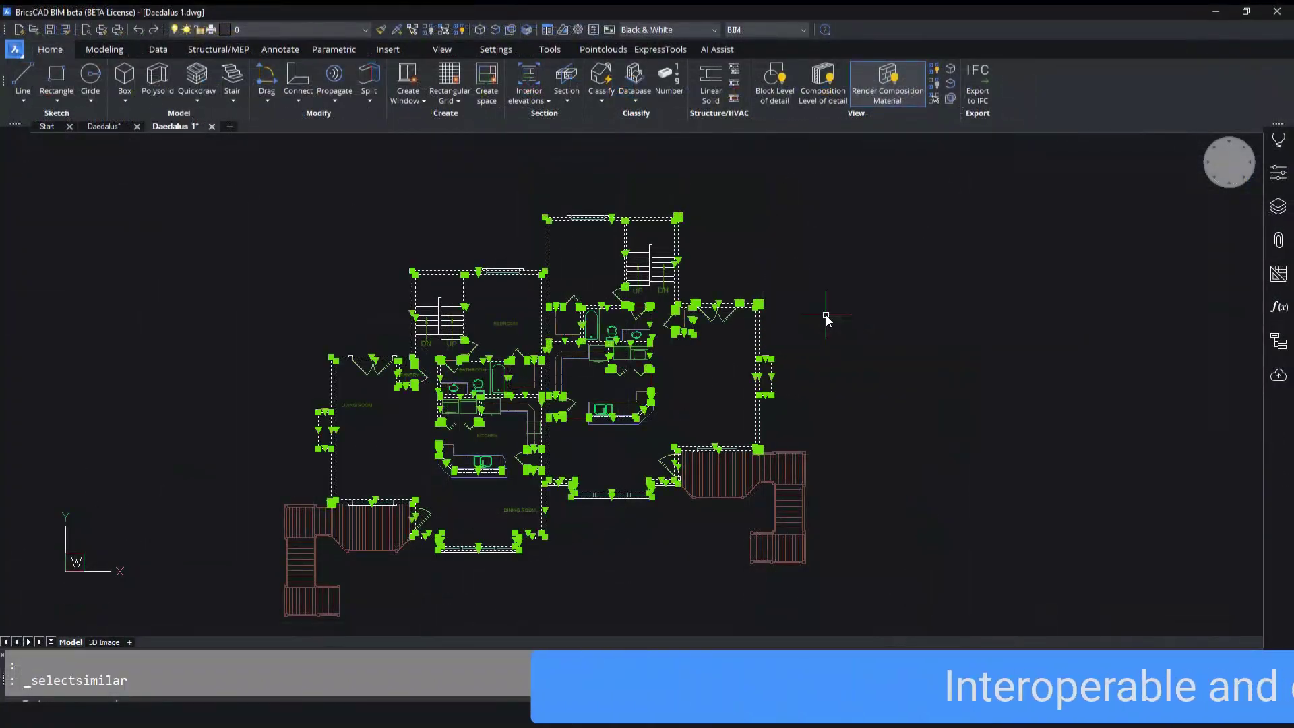
right_click(825, 315)
left_click(818, 305)
scroll(674, 377, "up", 3)
middle_click_drag(745, 395, 584, 303, "shift")
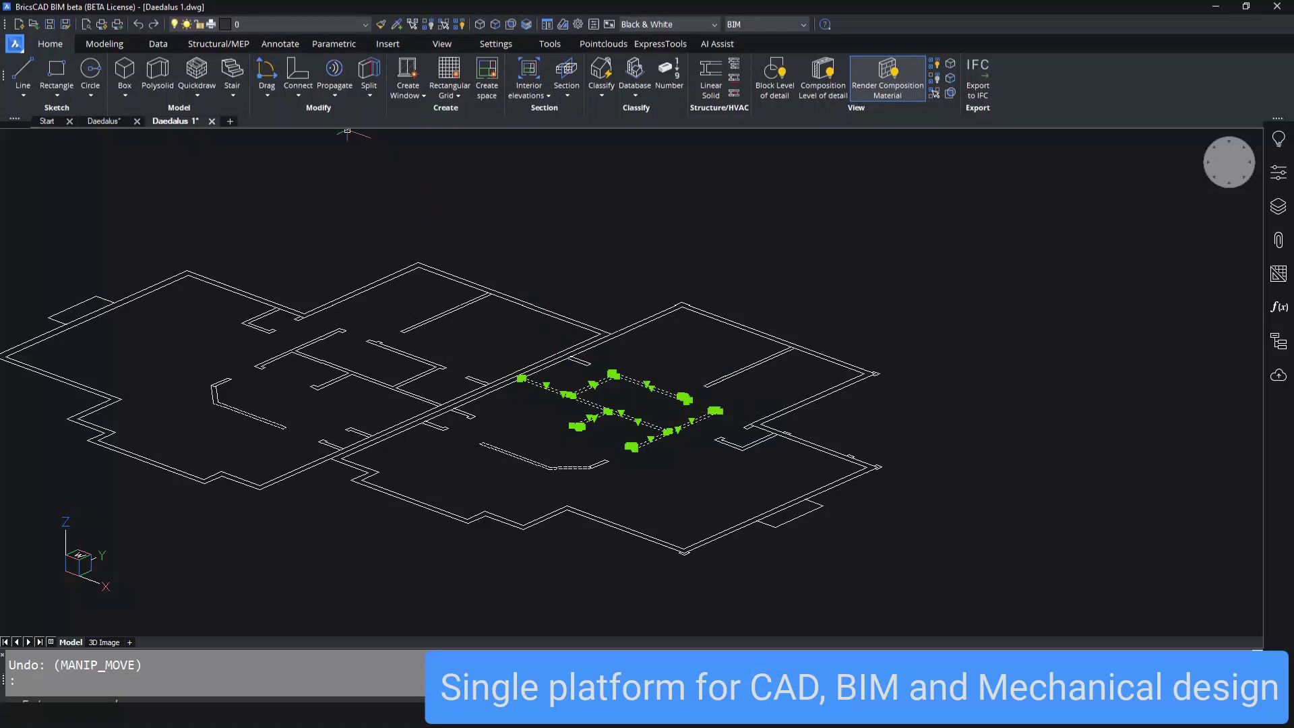
Extrude the selected interior wall outlines upward to about 9'-4".
key("ctrl+shift+e")
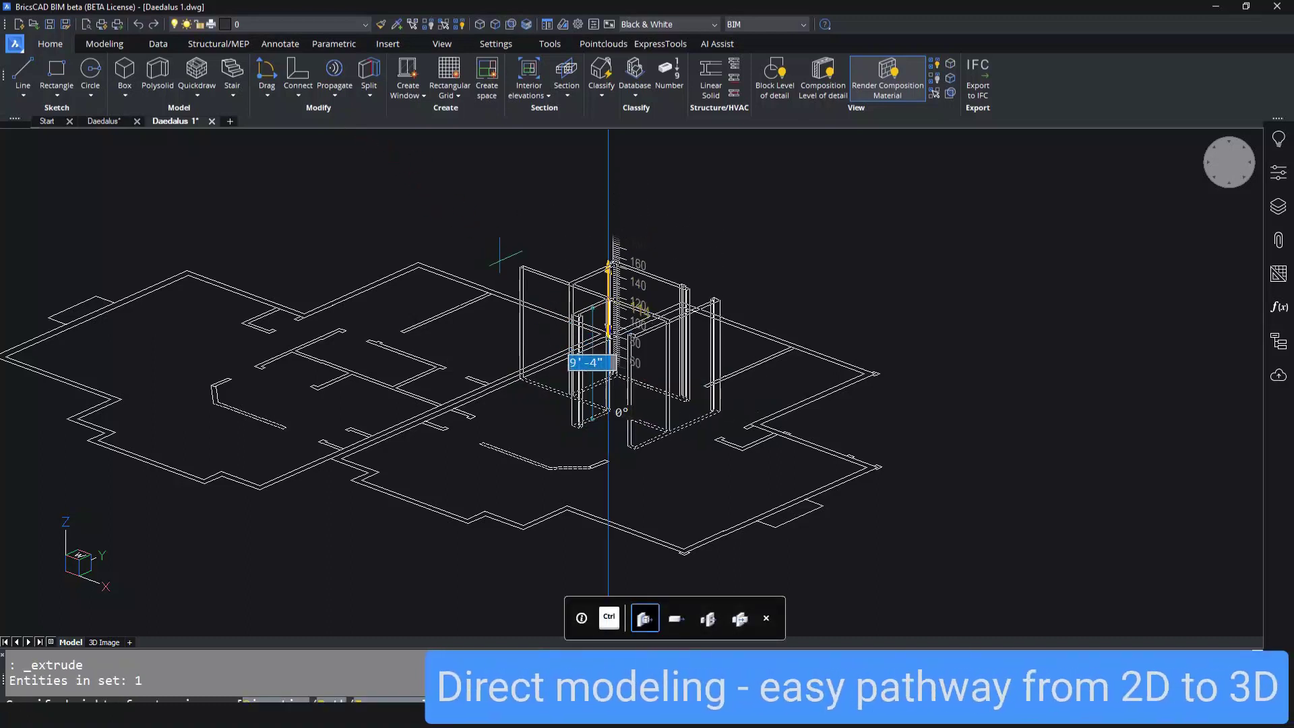
left_click(524, 275)
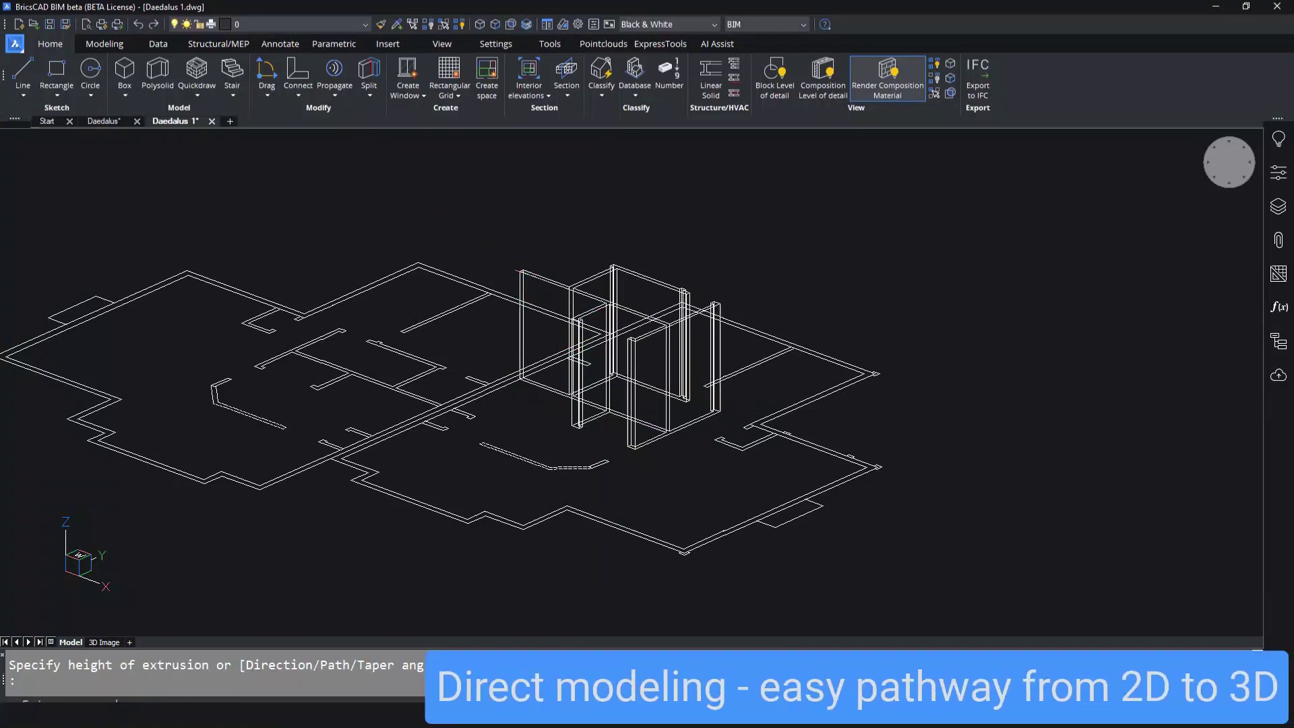
left_click(652, 118)
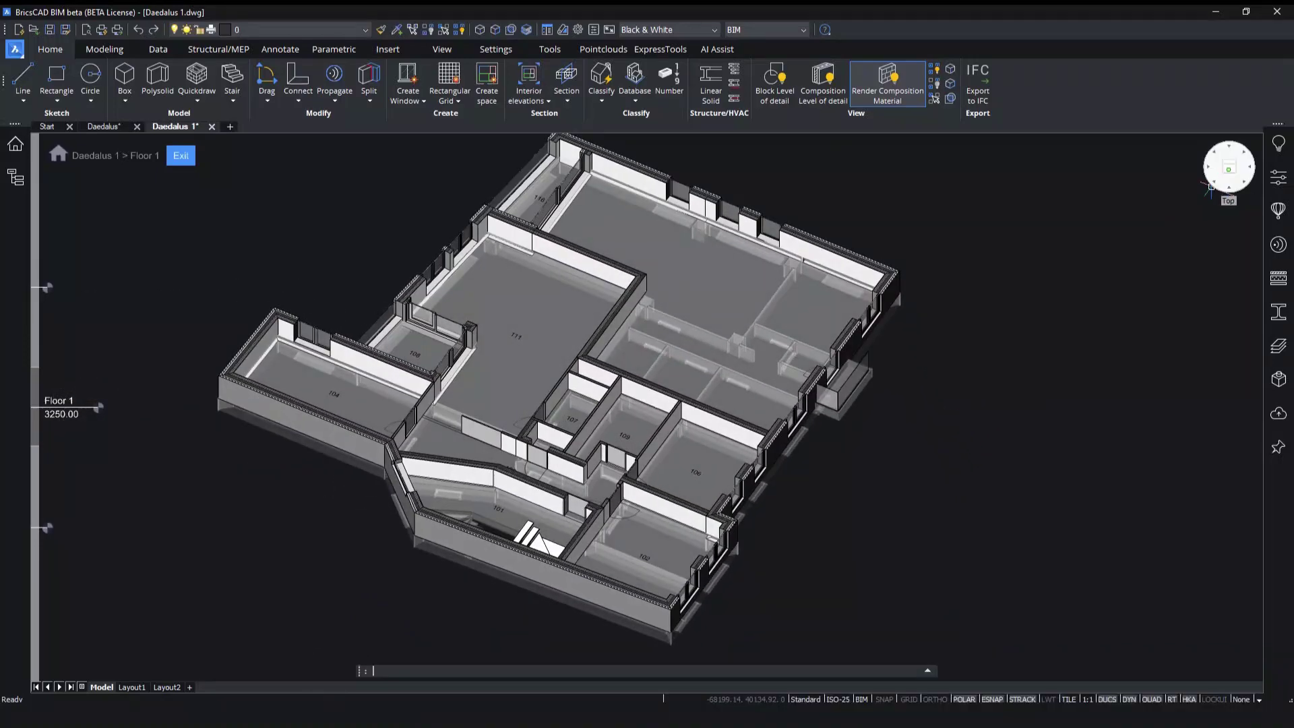
In top view of Floor 1, draw the large room beside room 116 with BIM Quickdraw, from column corner to opposite corner.
left_click(1229, 168)
scroll(695, 226, "up", 3)
middle_click_drag(695, 228, 727, 414)
scroll(748, 422, "up", 1)
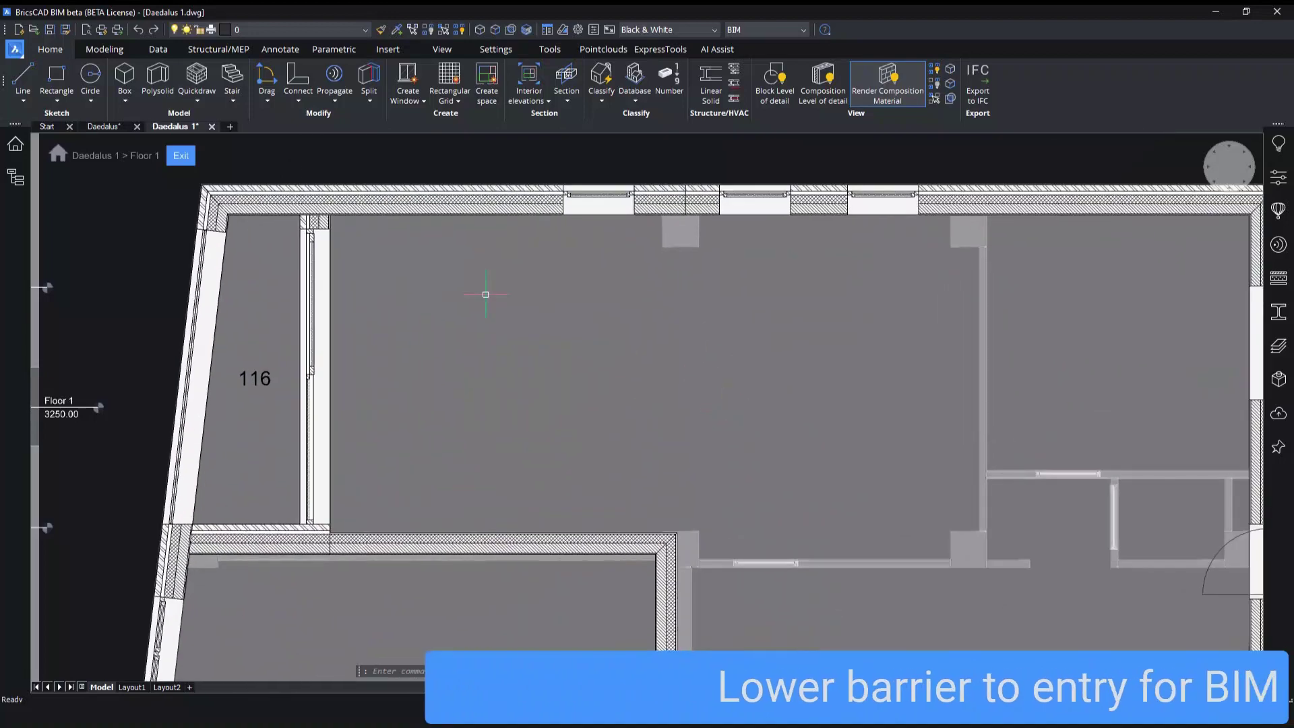
left_click(197, 76)
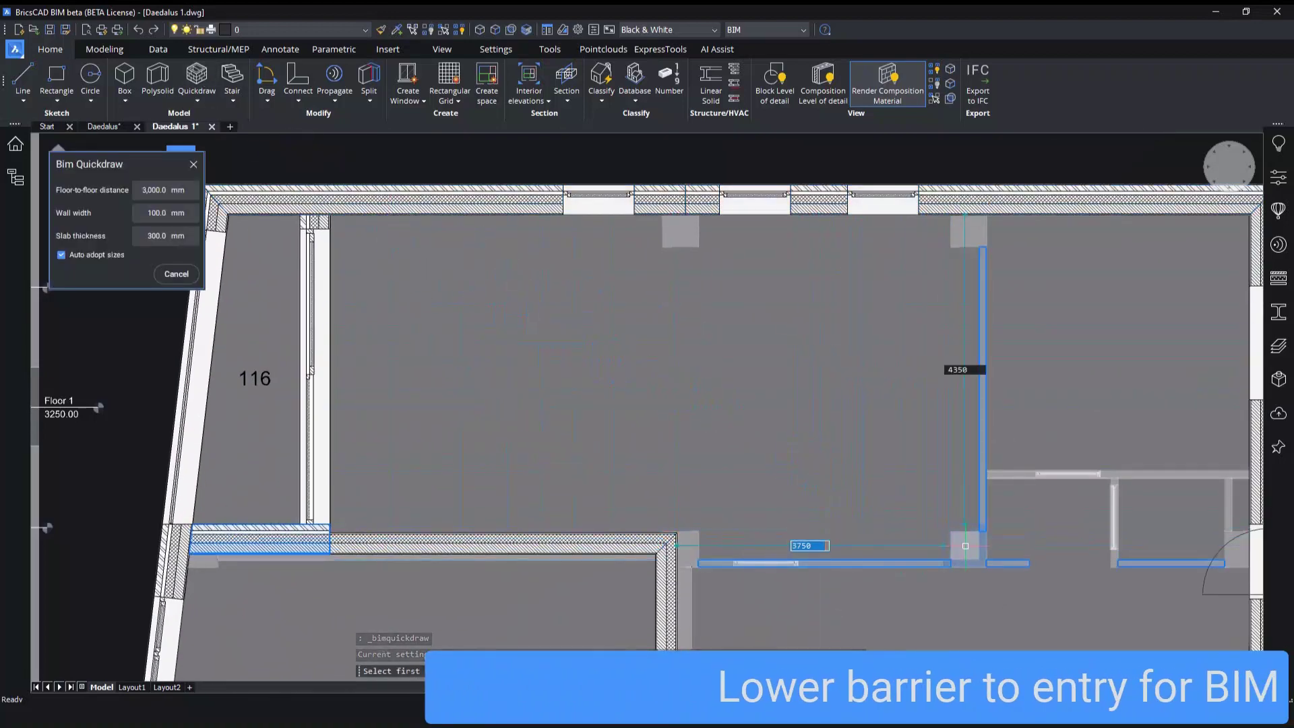
left_click(979, 560)
left_click(297, 164)
Bring up the Quad's Model tools with nothing selected, near the new room's lower corner, and pick a command.
middle_click_drag(944, 510, 562, 227)
right_click(676, 274)
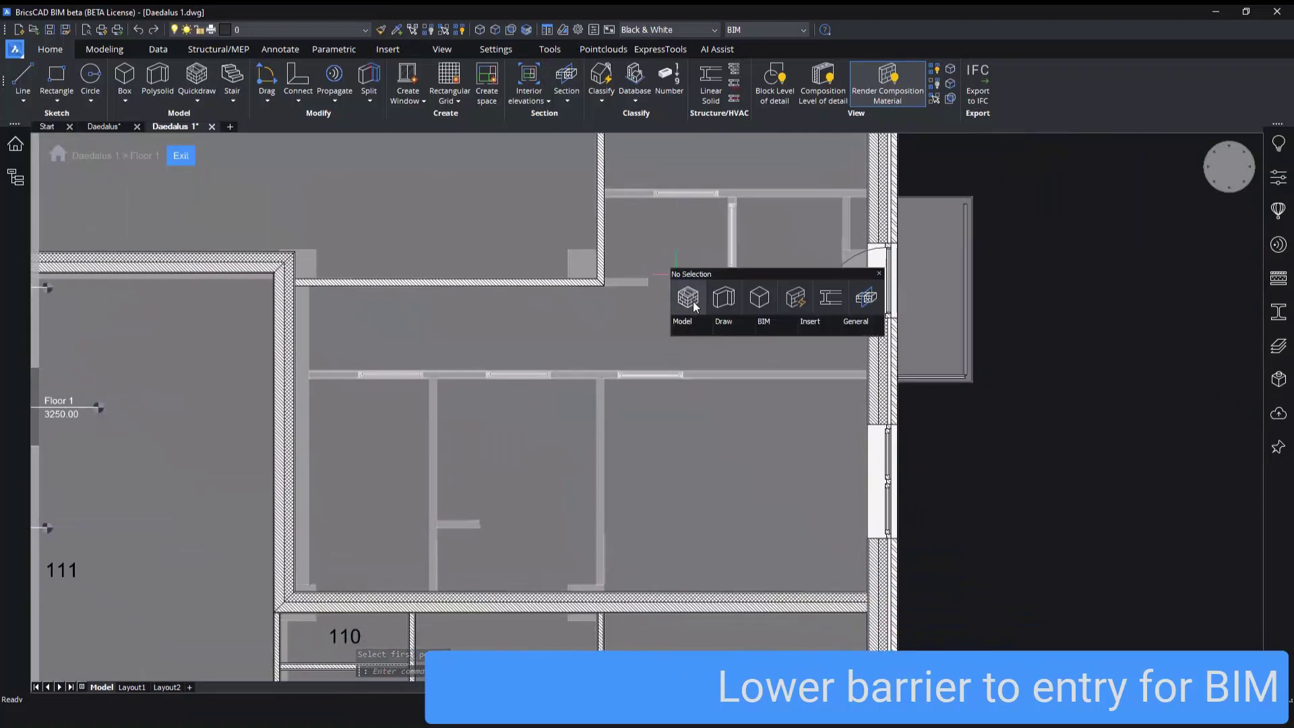
mouse_move(694, 307)
left_click(794, 390)
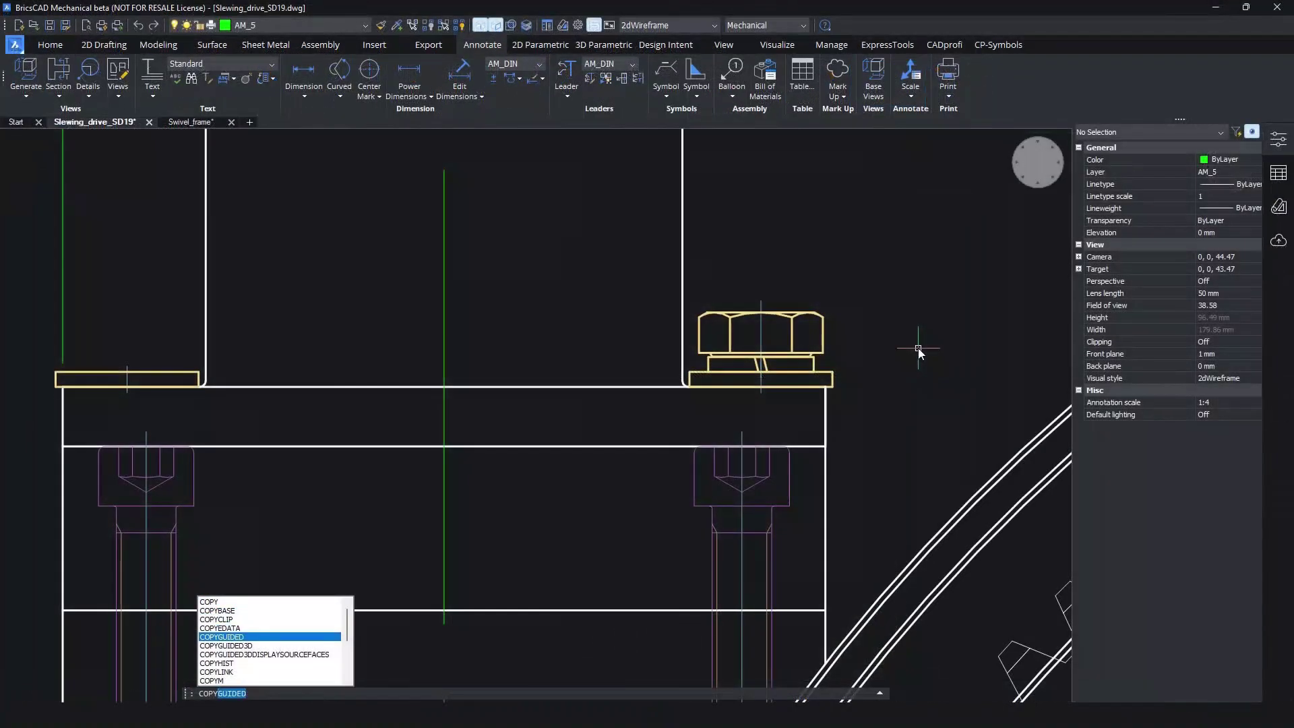
Copy the hex bolt with its spring washer onto the flange's opposite washer using Copy Guided.
key("Return")
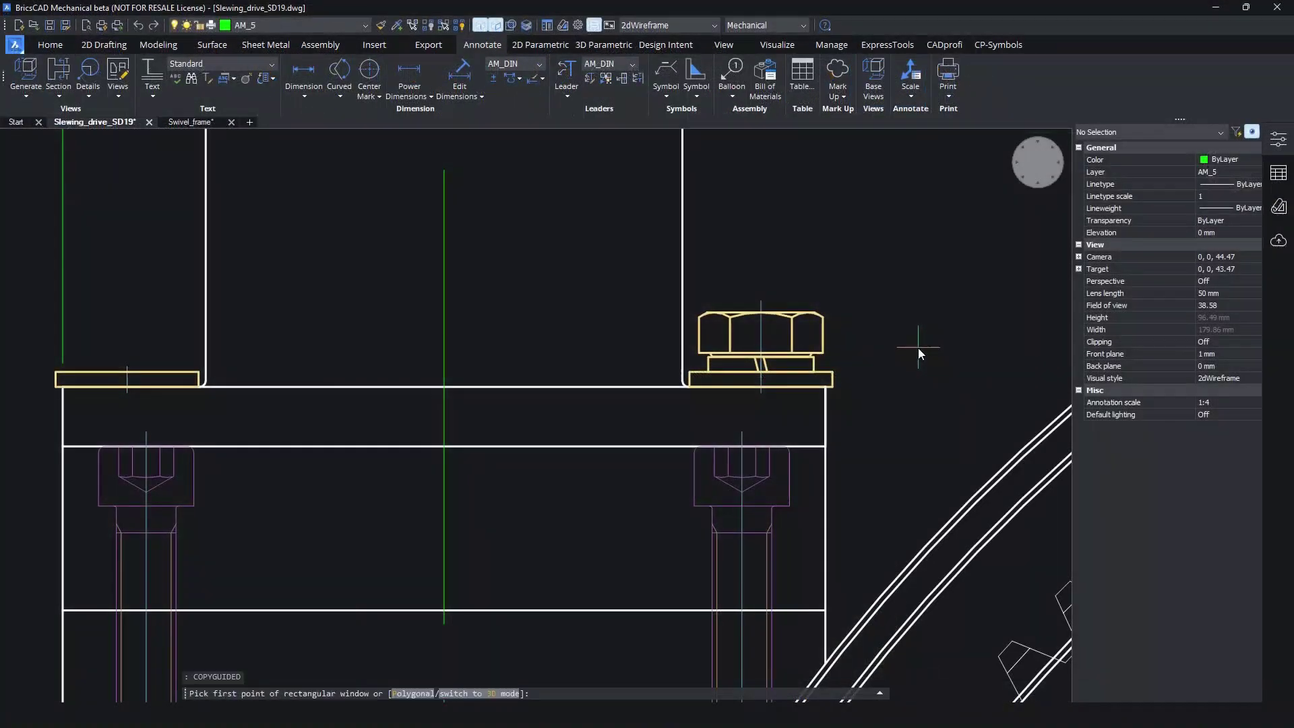
left_click(825, 422)
left_click(128, 355)
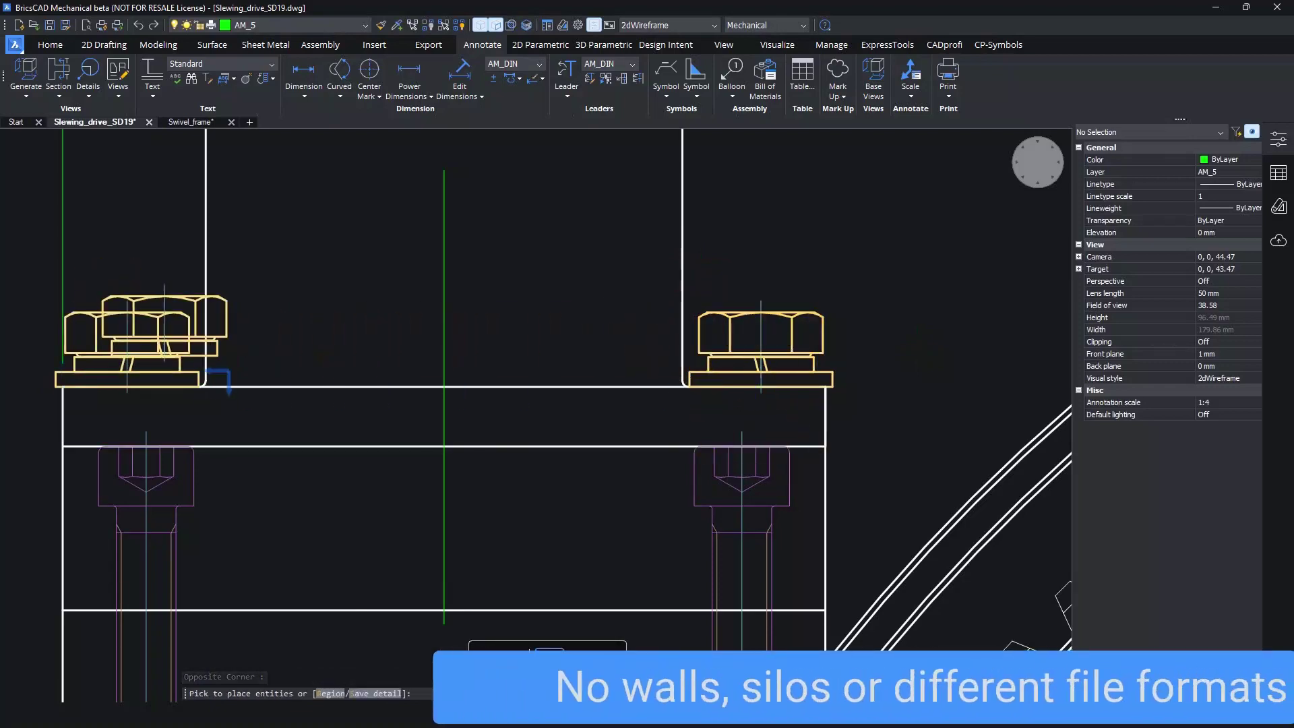
key("Escape")
Move the threaded hole in the sectioned ring onto the centre extension line above it using Move Guided.
scroll(478, 446, "down", 7)
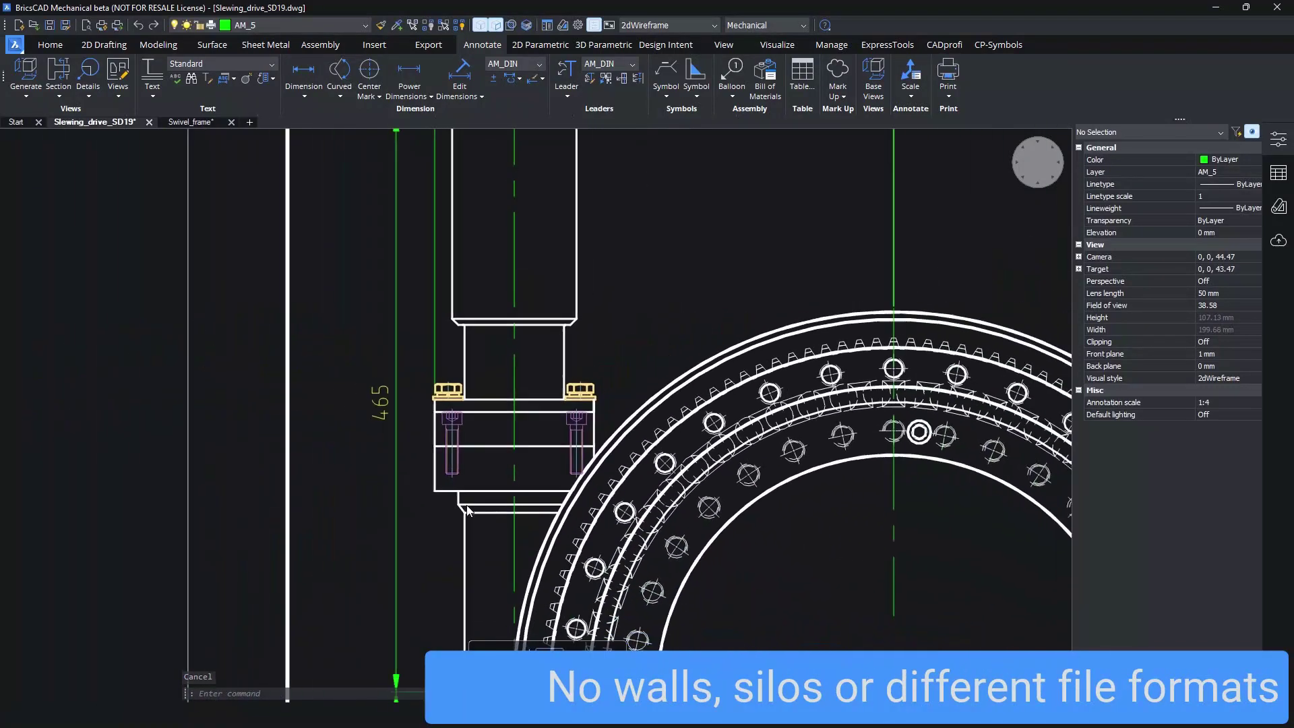
type("MOVEGUIDED")
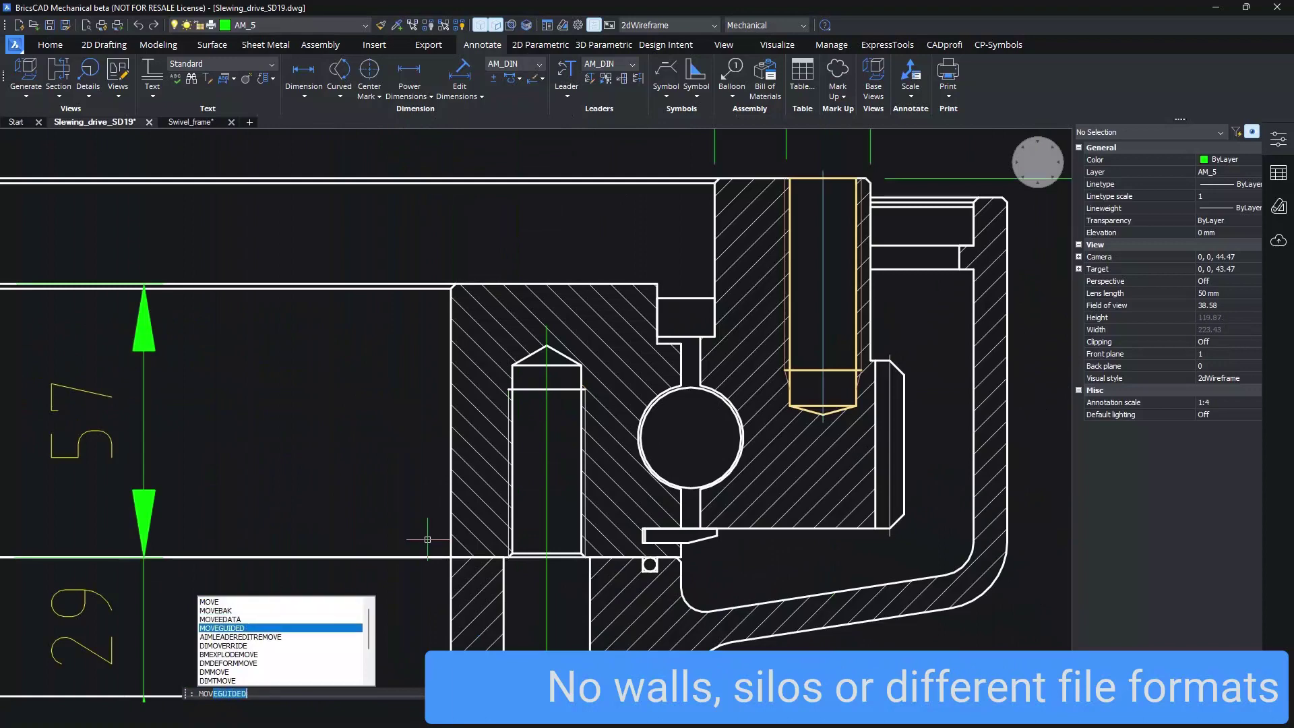
key("Return")
scroll(842, 146, "up", 4)
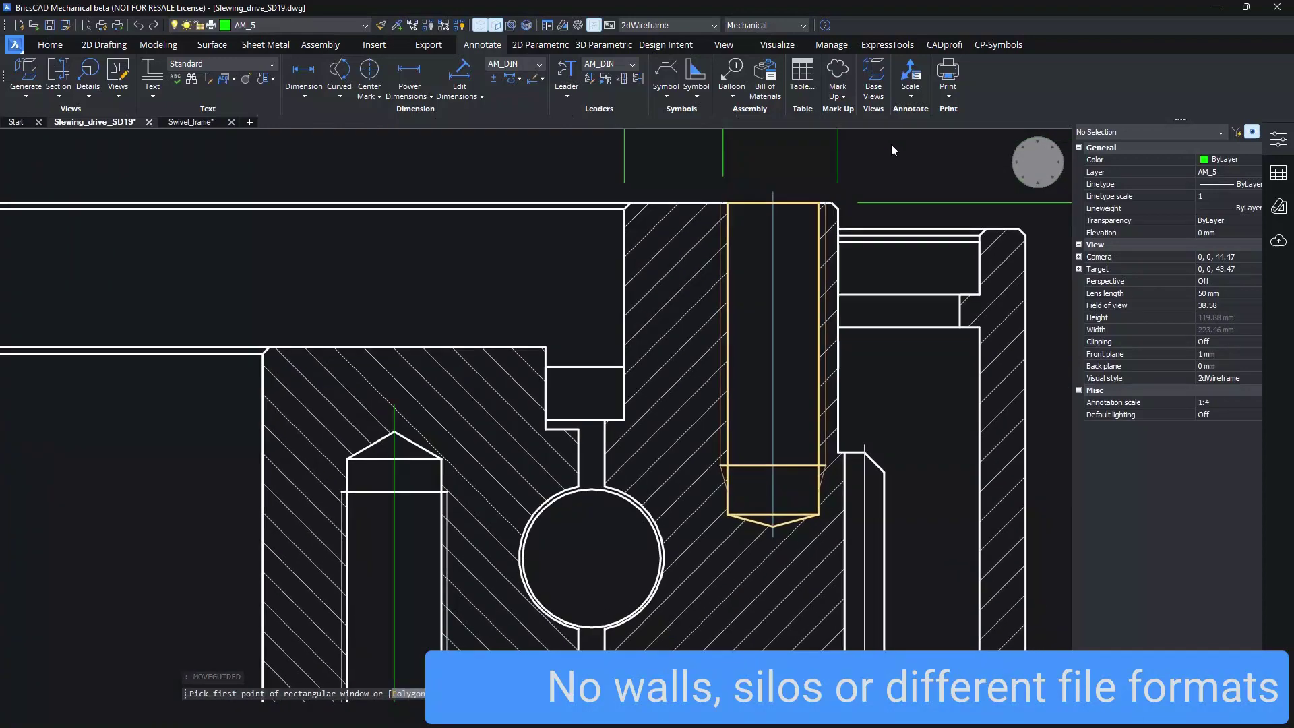
left_click(717, 164)
left_click(834, 359)
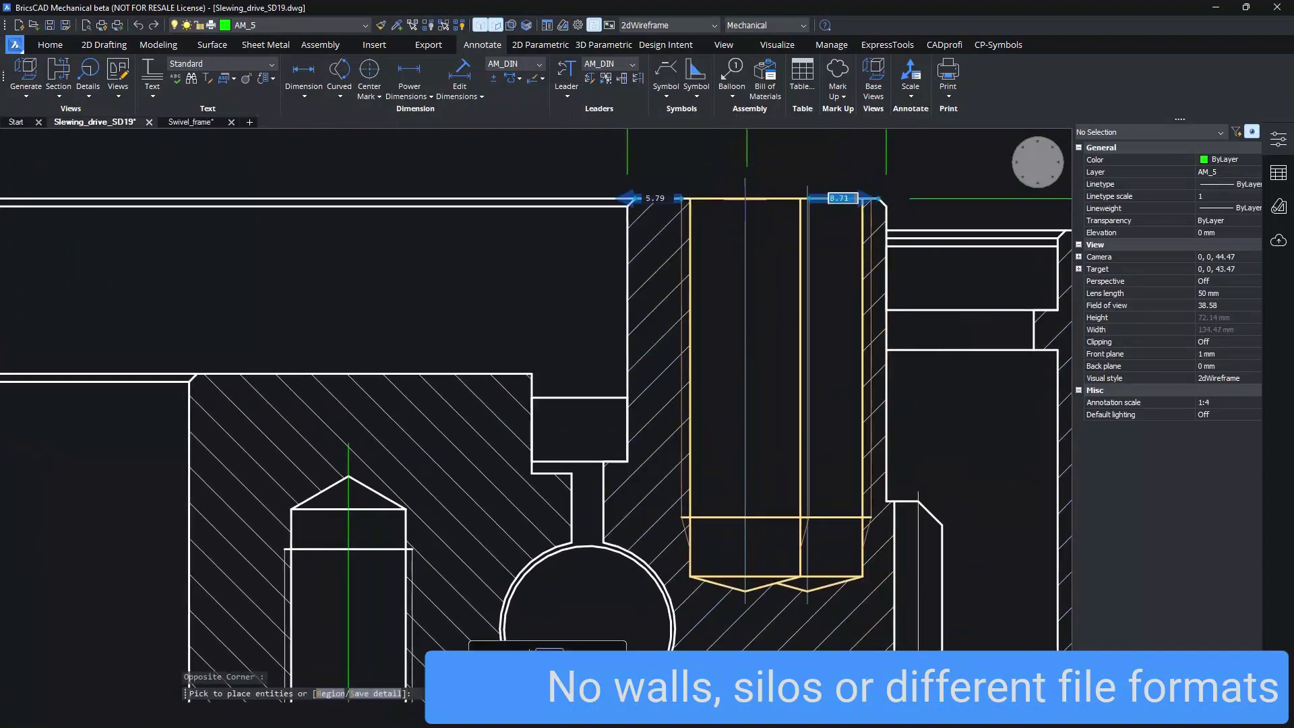
left_click(745, 199)
scroll(754, 210, "down", 5)
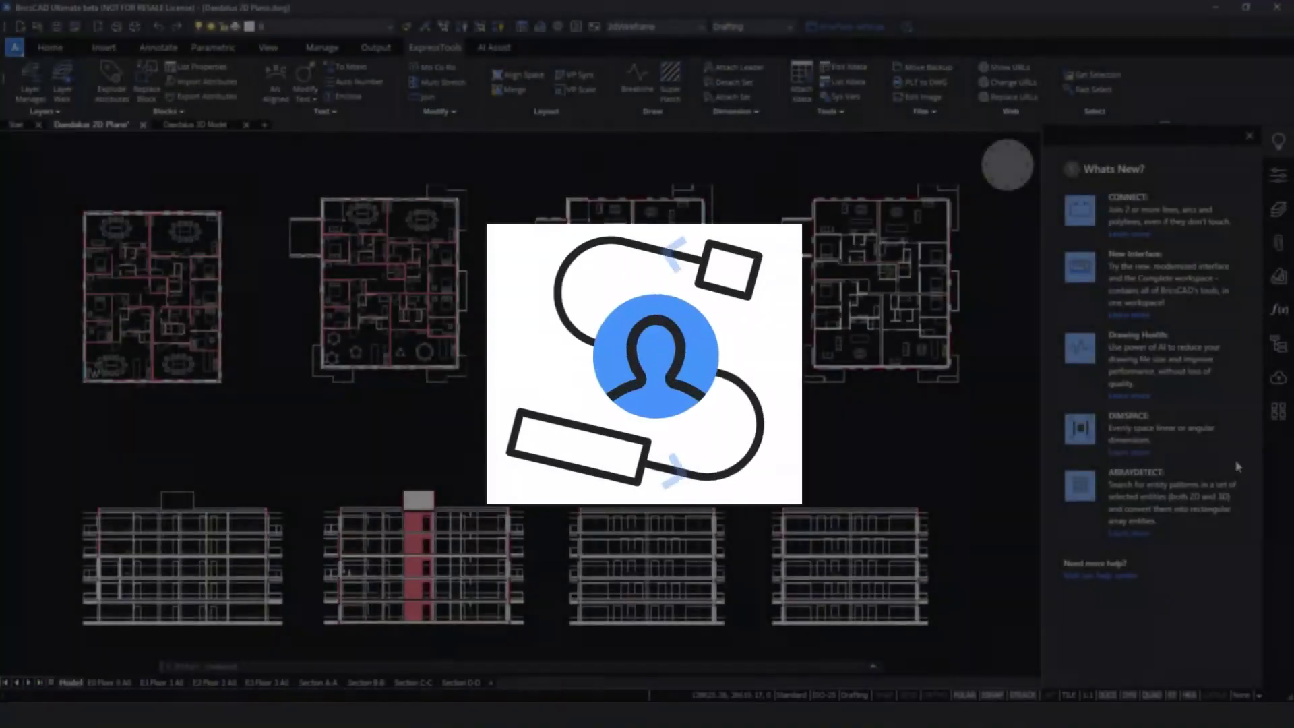
Open the Learn more link of the CONNECT entry in Whats New.
left_click(1131, 235)
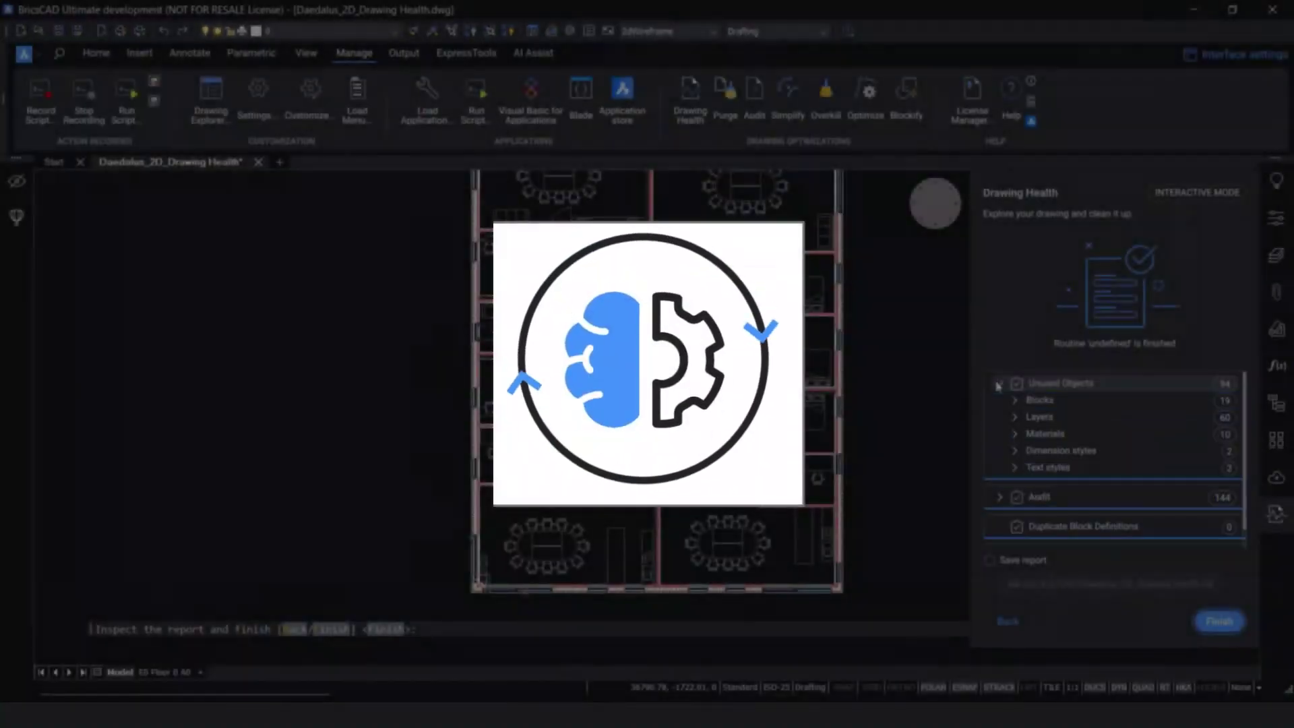
Collapse the Unused Objects category in the Drawing Health report.
left_click(998, 384)
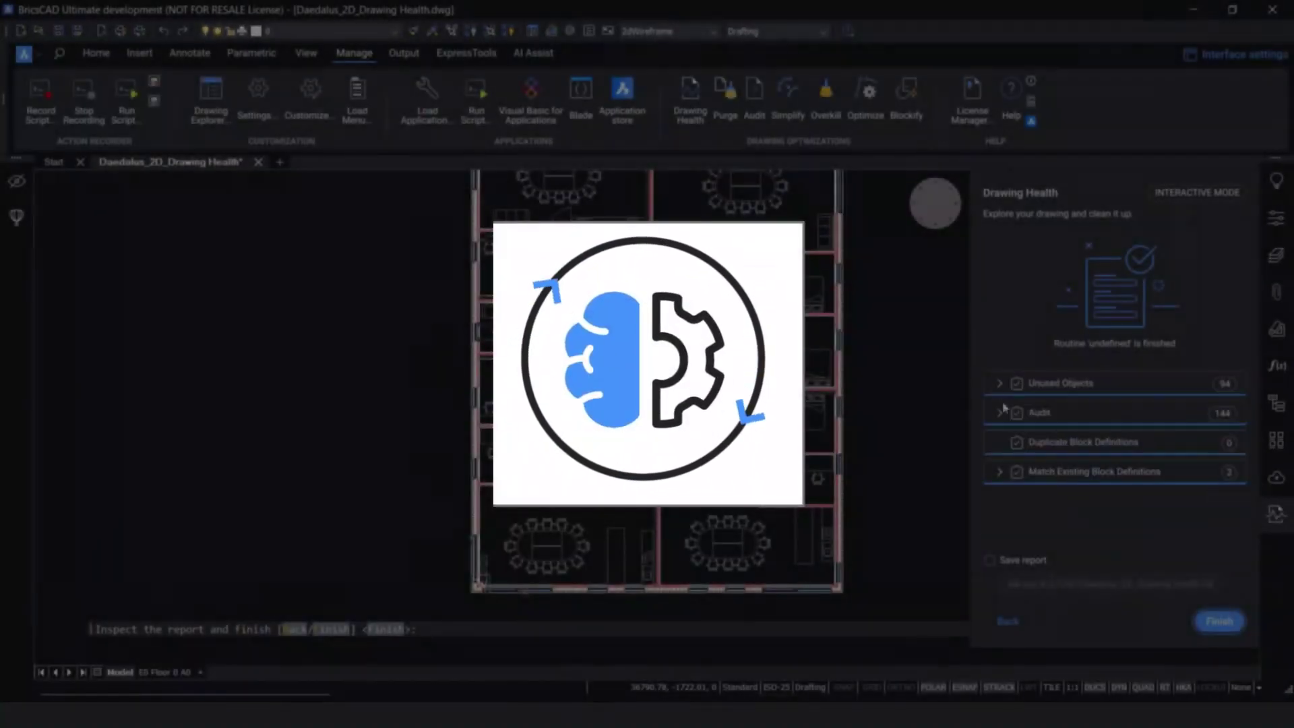